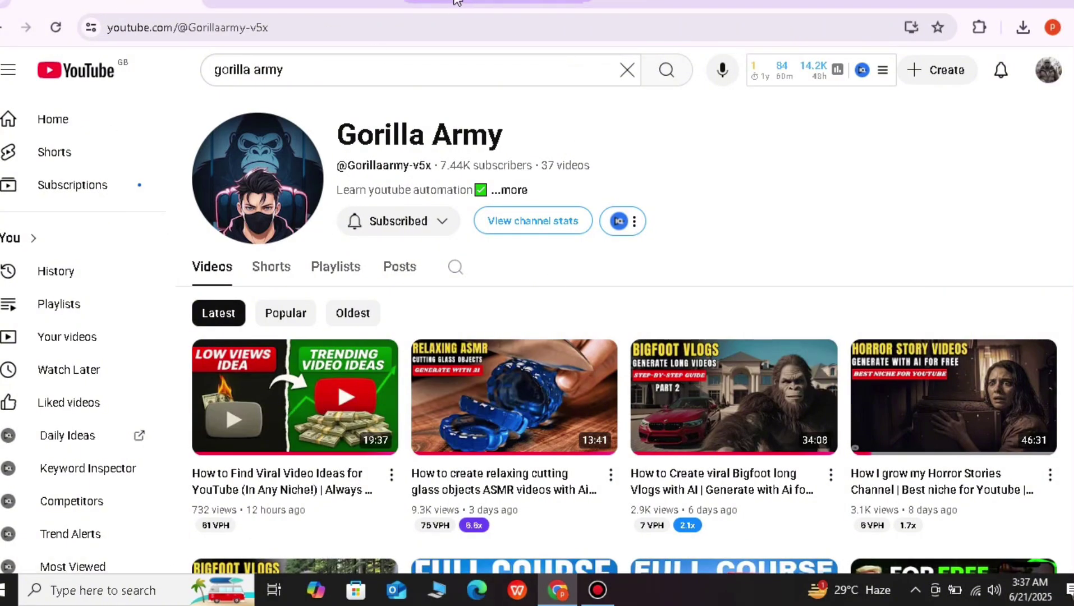
- Switch to the Dreamina site, open the image generator and clear its existing prompt
{"action": "key", "text": "ctrl+Tab"}
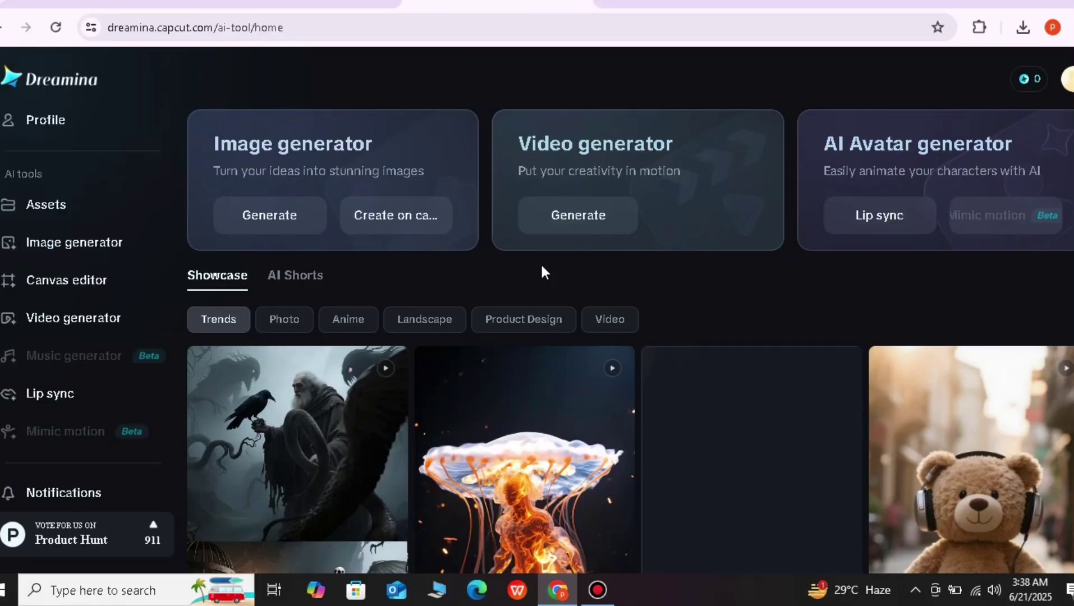
{"action": "scroll", "coordinate": [543, 274], "scroll_direction": "down", "scroll_amount": 2}
{"action": "scroll", "coordinate": [542, 273], "scroll_direction": "up", "scroll_amount": 2}
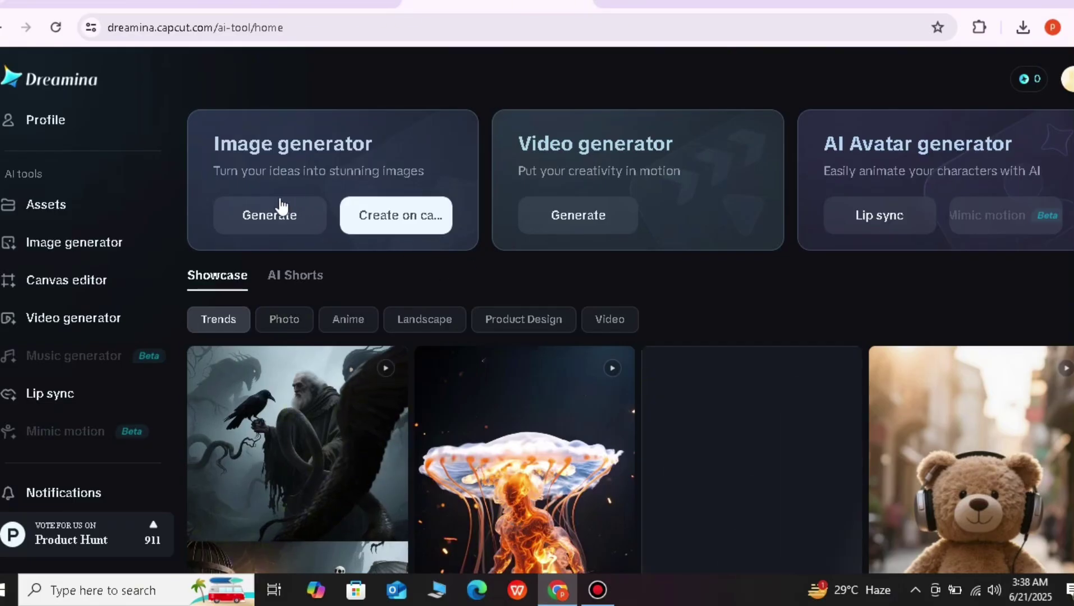
{"action": "left_click", "coordinate": [268, 225]}
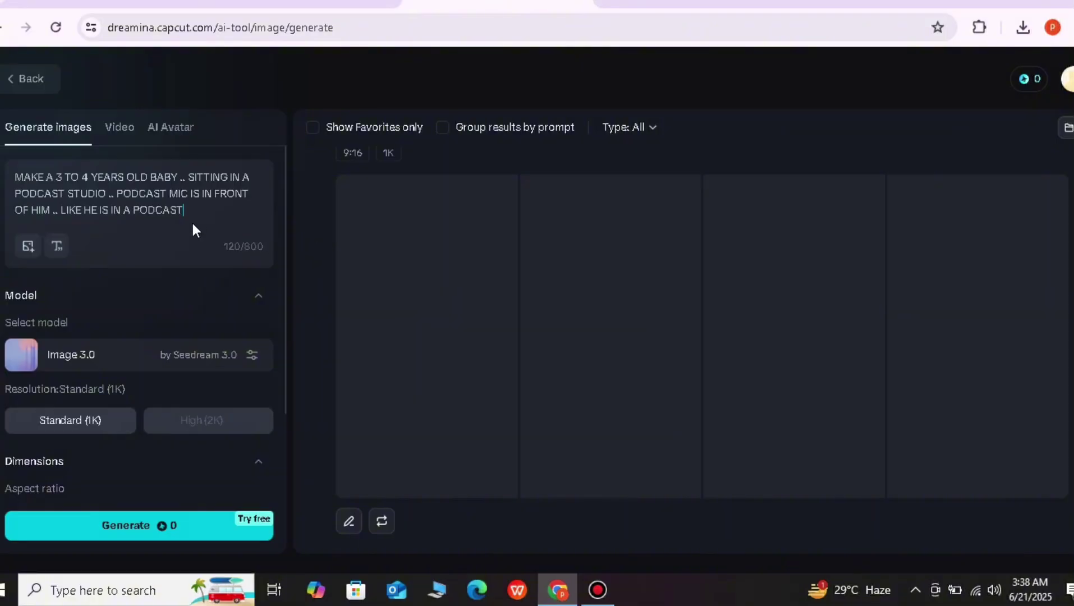
{"action": "key", "text": "ctrl+a"}
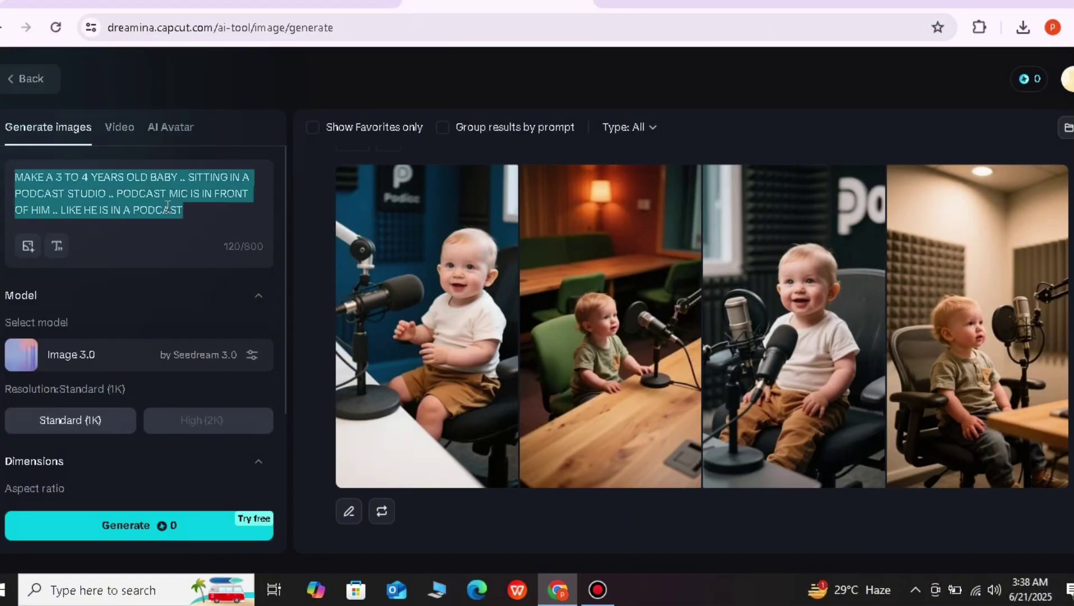
{"action": "key", "text": "BackSpace"}
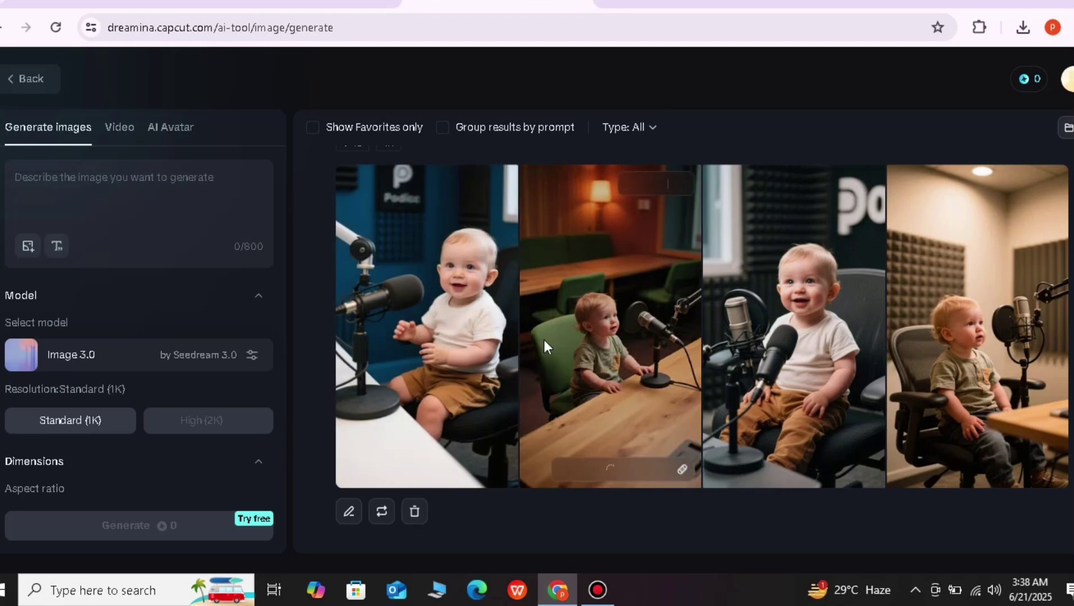
- View the first baby podcast image enlarged and return to the generated results
{"action": "left_click", "coordinate": [383, 346]}
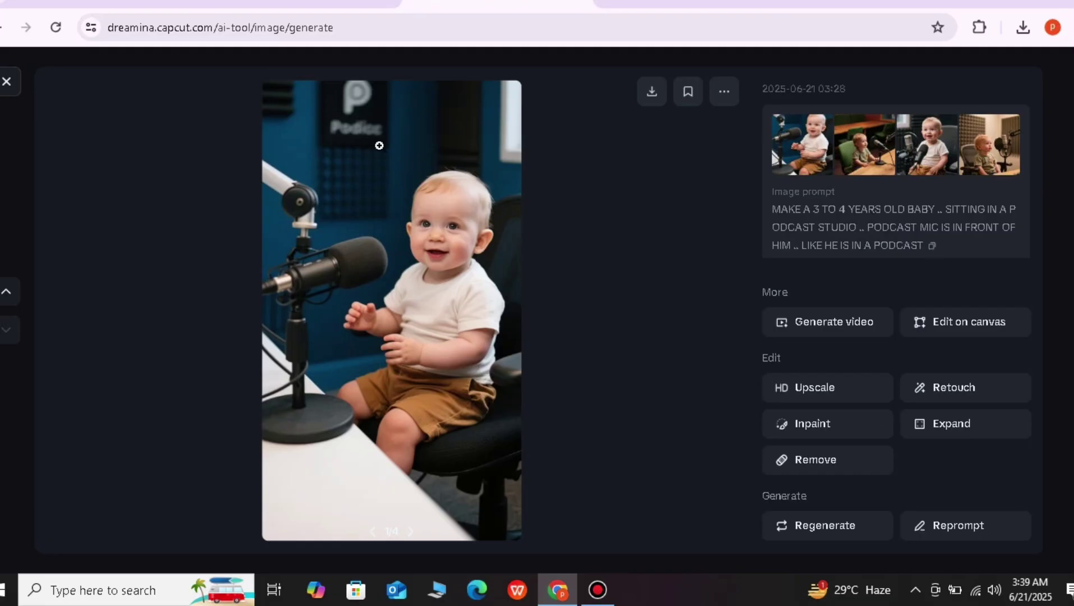
{"action": "left_click", "coordinate": [6, 82]}
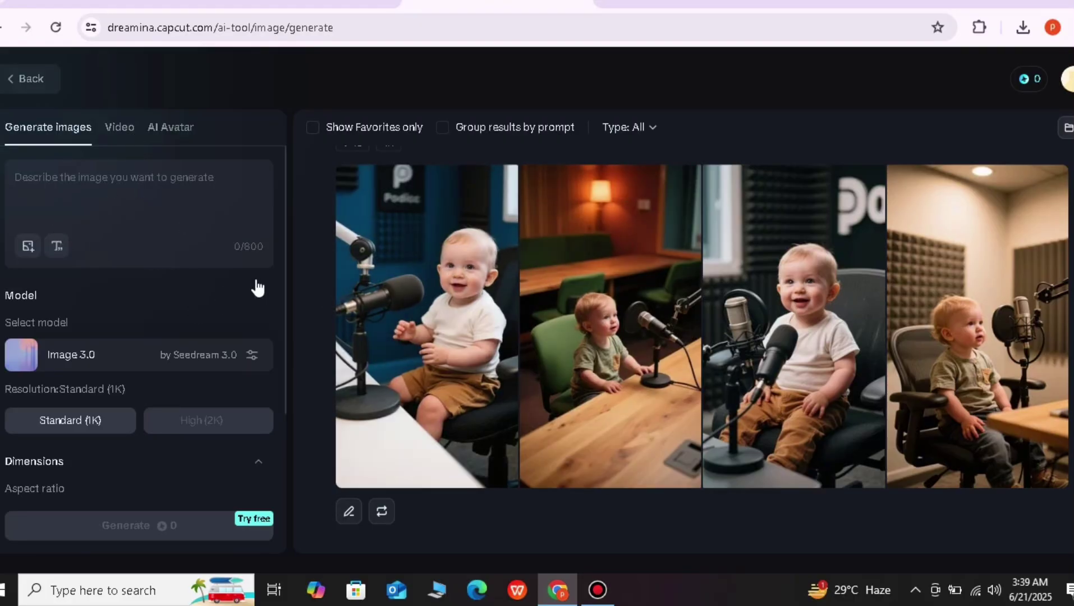
- Examine the image generator's reference image, model, resolution, aspect ratio and size options
{"action": "scroll", "coordinate": [168, 303], "scroll_direction": "down", "scroll_amount": 4}
{"action": "scroll", "coordinate": [121, 309], "scroll_direction": "up", "scroll_amount": 4}
{"action": "left_click", "coordinate": [94, 190]}
{"action": "left_click", "coordinate": [27, 250]}
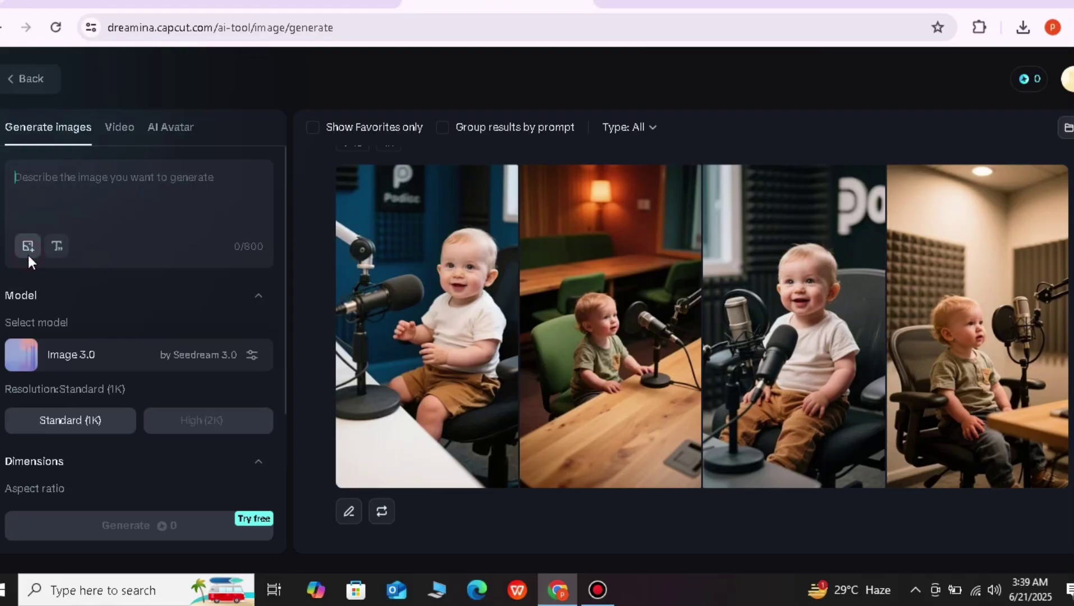
{"action": "key", "text": "Escape"}
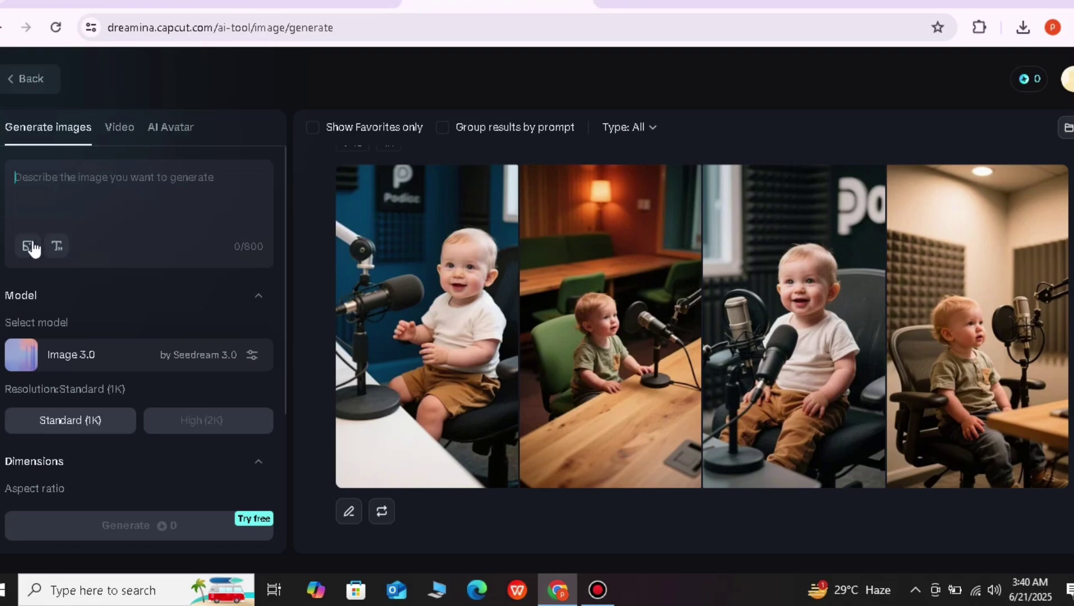
{"action": "left_click", "coordinate": [103, 177]}
{"action": "scroll", "coordinate": [179, 308], "scroll_direction": "down", "scroll_amount": 2}
{"action": "left_click", "coordinate": [118, 283]}
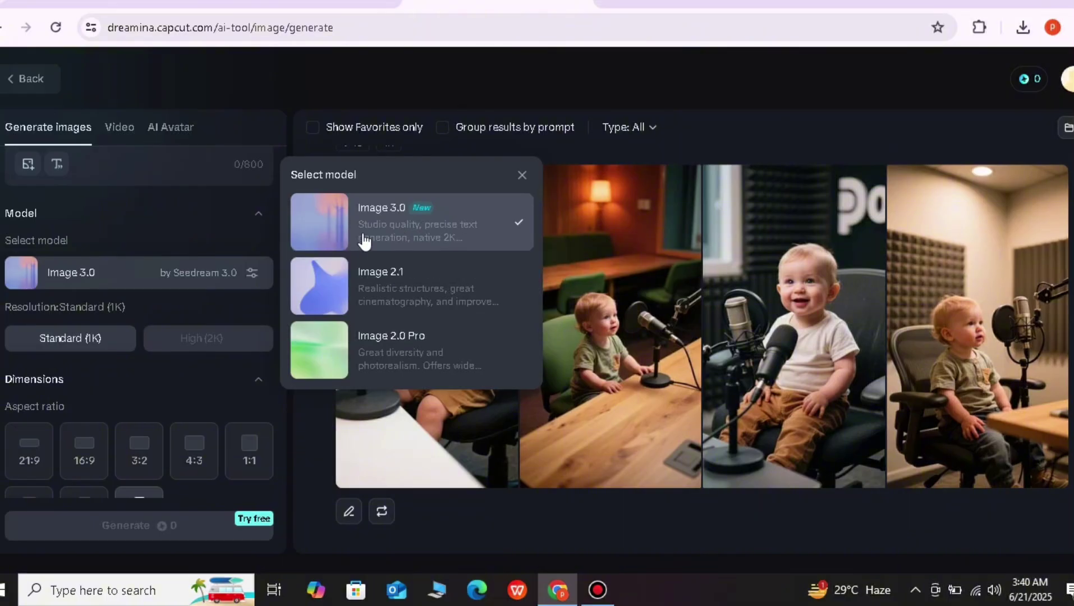
{"action": "left_click", "coordinate": [158, 89]}
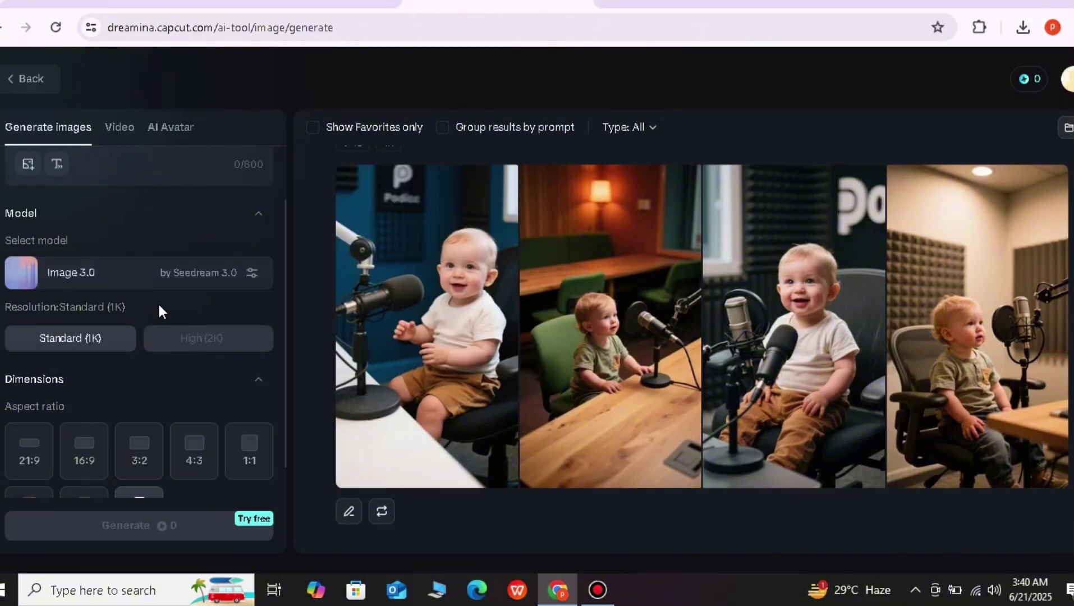
{"action": "scroll", "coordinate": [158, 310], "scroll_direction": "down", "scroll_amount": 3}
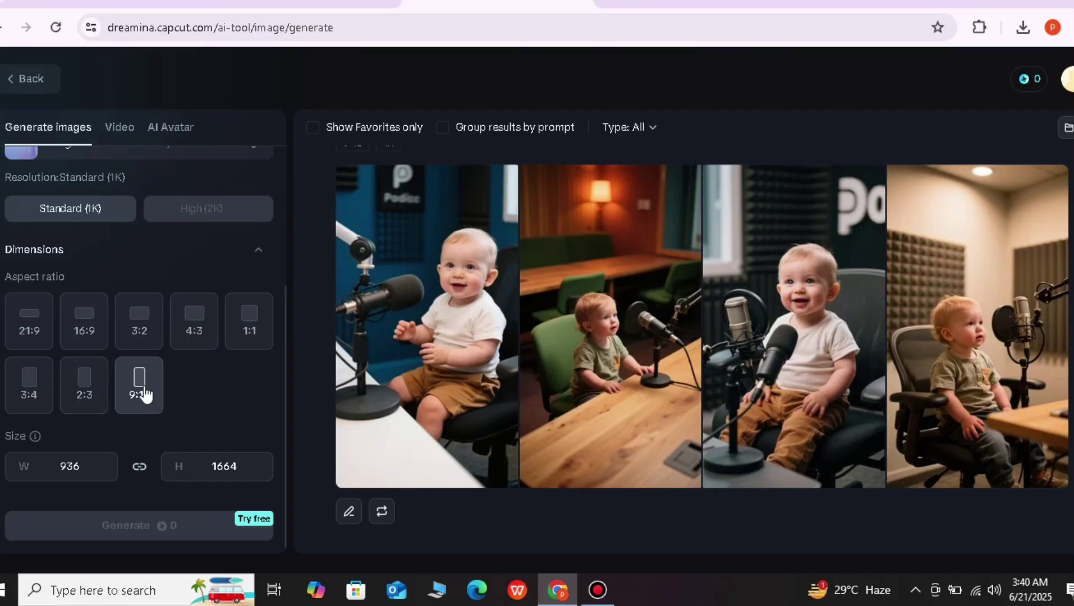
{"action": "scroll", "coordinate": [144, 391], "scroll_direction": "up", "scroll_amount": 4}
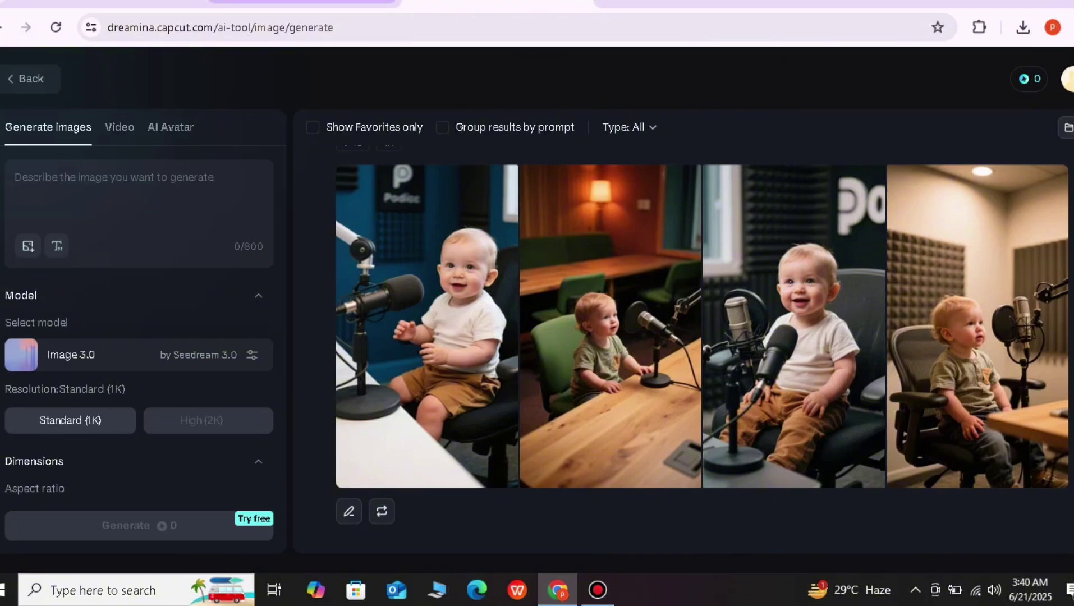
- Enter a detailed prompt for a realistic news reporter holding a microphone outside the Eiffel Tower in Paris, and generate the images
{"action": "type", "text": "A realistic news reporter standing outside the Eiffel Tower in Paris, holding a microphone and reporting news. The scene is set in daylight with the iconic Eiffel Tower clearly visible in the background. The reporter is wearing a formal suit, with a press badge visible. A professional news camera crew setup is nearby. The environment looks natural and realistic, with tourists and light traffic in the background. The sky is slightly cloudy, adding depth and atmosphere to the scene. Ultra-realistic style, high detail, photo-realistic lighting"}
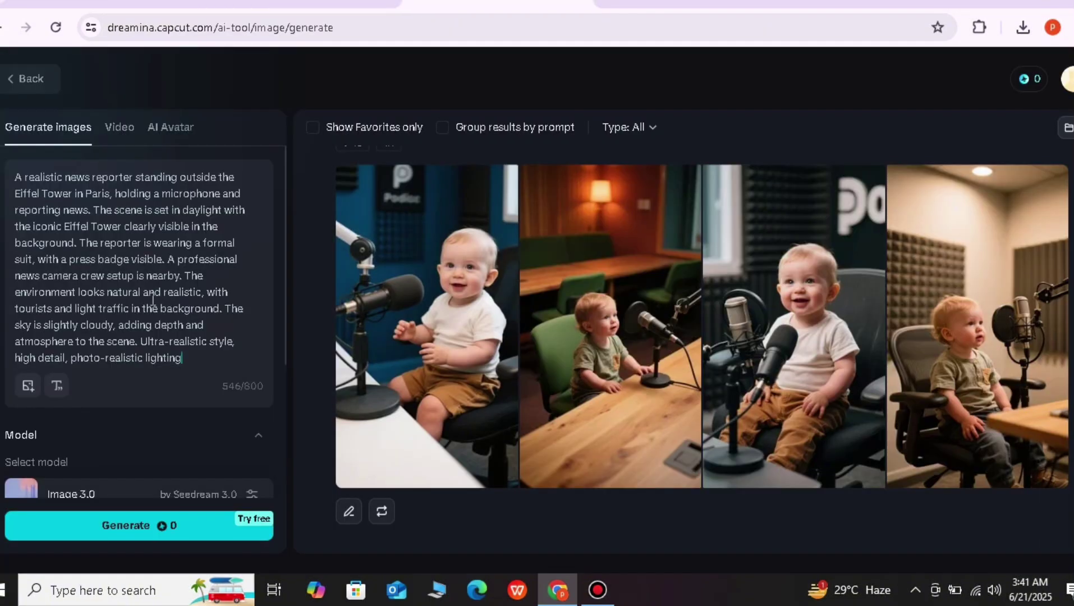
{"action": "scroll", "coordinate": [127, 286], "scroll_direction": "down", "scroll_amount": 2}
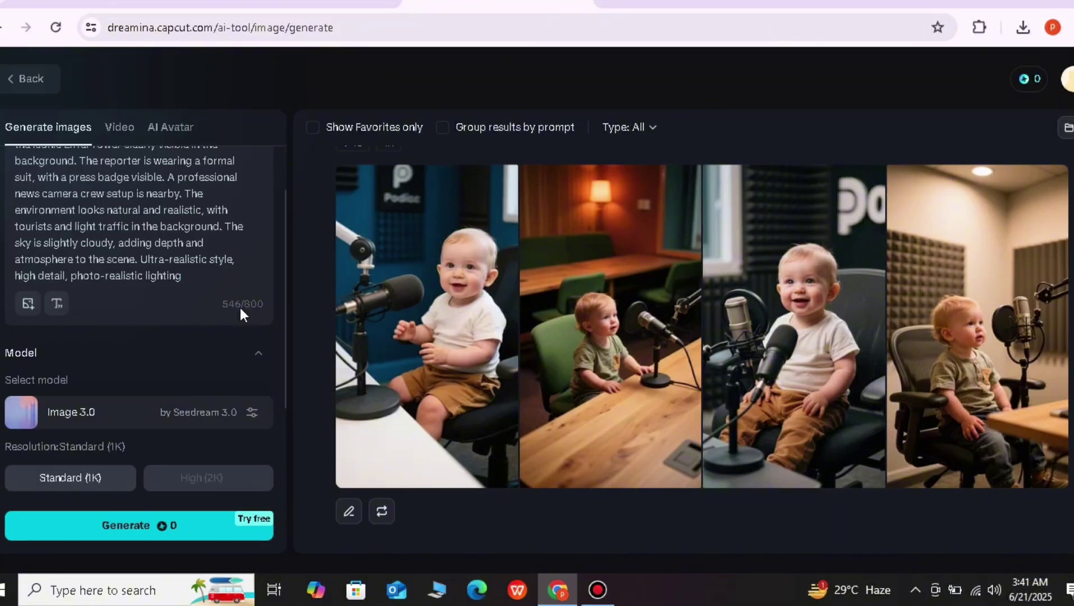
{"action": "scroll", "coordinate": [240, 309], "scroll_direction": "up", "scroll_amount": 2}
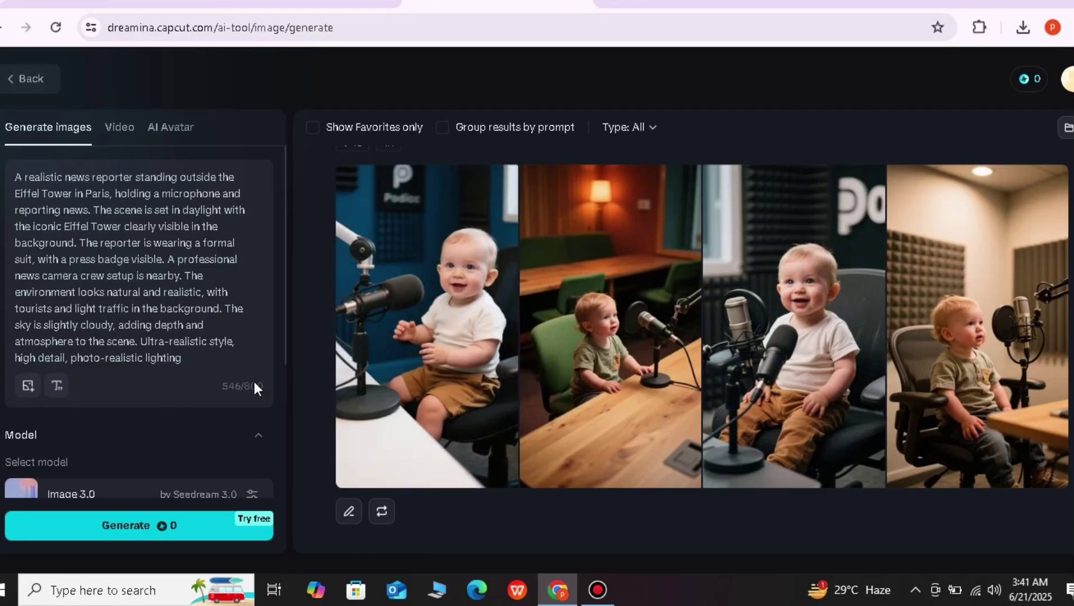
{"action": "scroll", "coordinate": [236, 434], "scroll_direction": "down", "scroll_amount": 3}
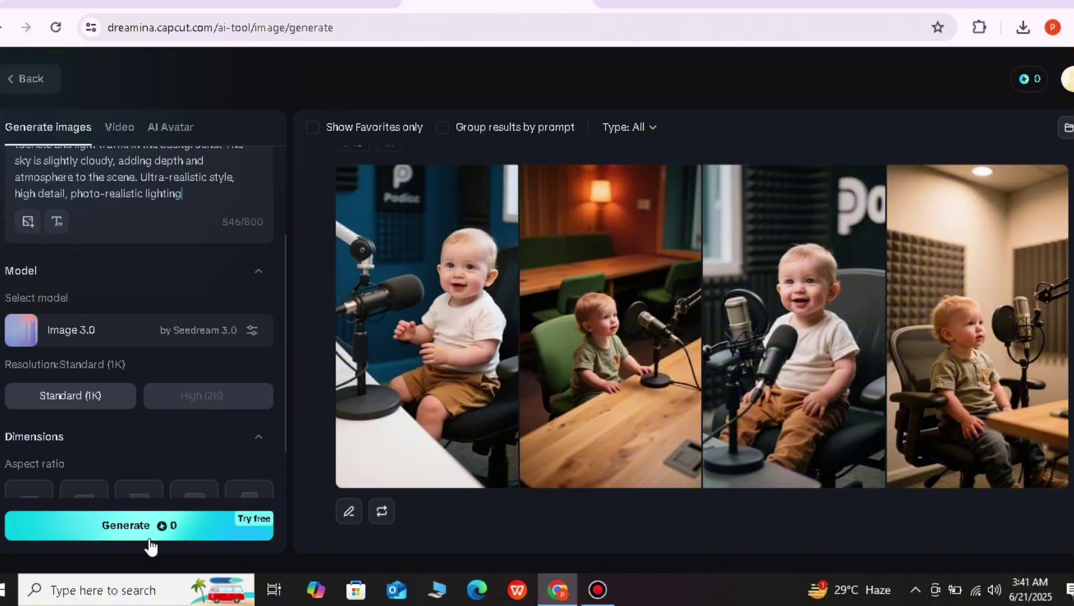
{"action": "scroll", "coordinate": [136, 487], "scroll_direction": "down", "scroll_amount": 3}
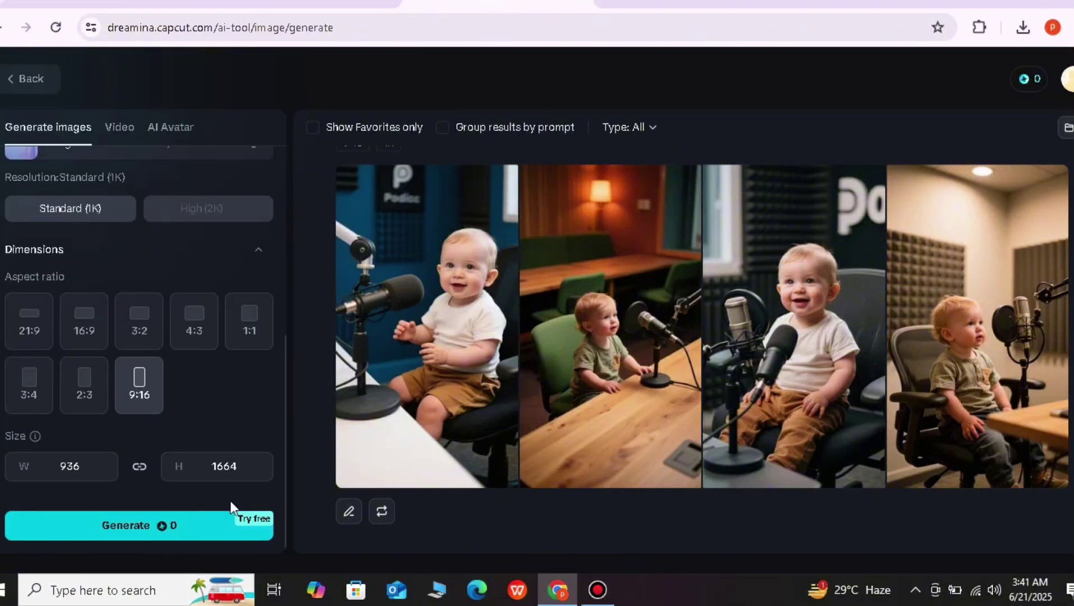
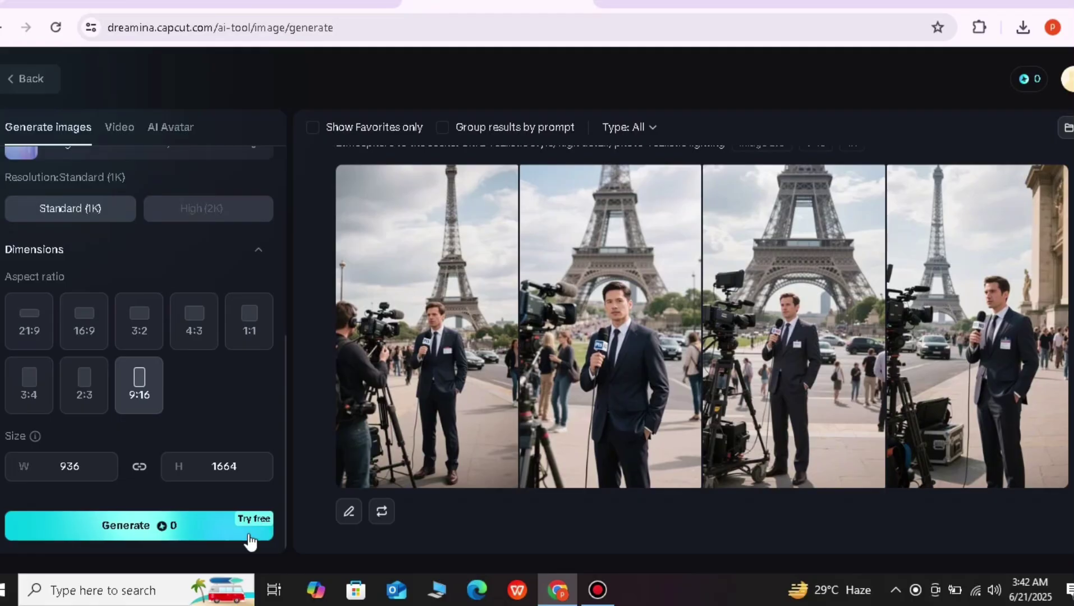
- Download the second generated image of the reporter in front of the Eiffel Tower
{"action": "mouse_move", "coordinate": [361, 463]}
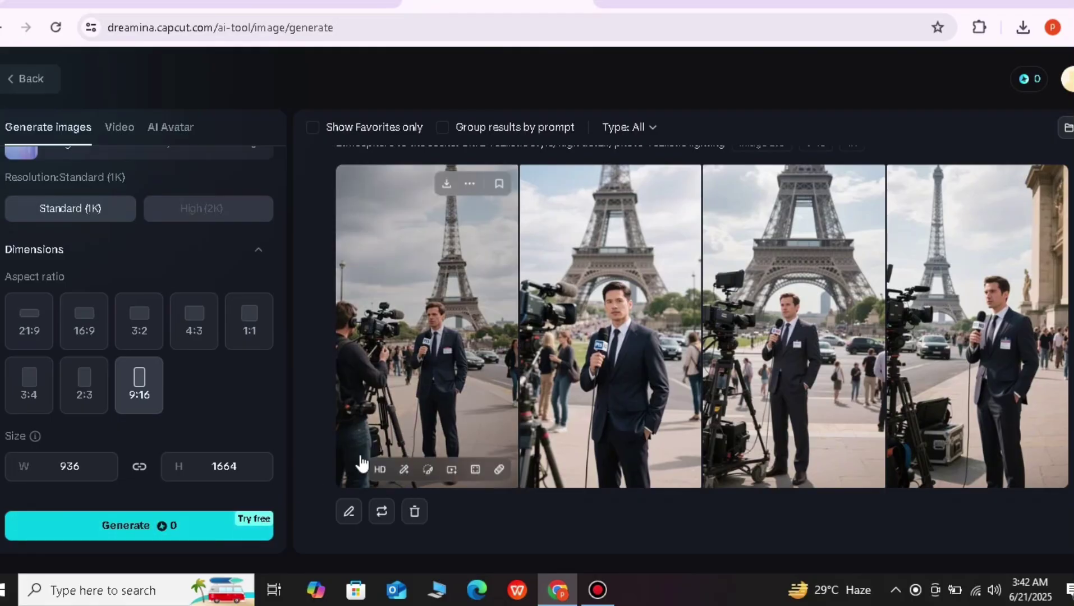
{"action": "mouse_move", "coordinate": [664, 375]}
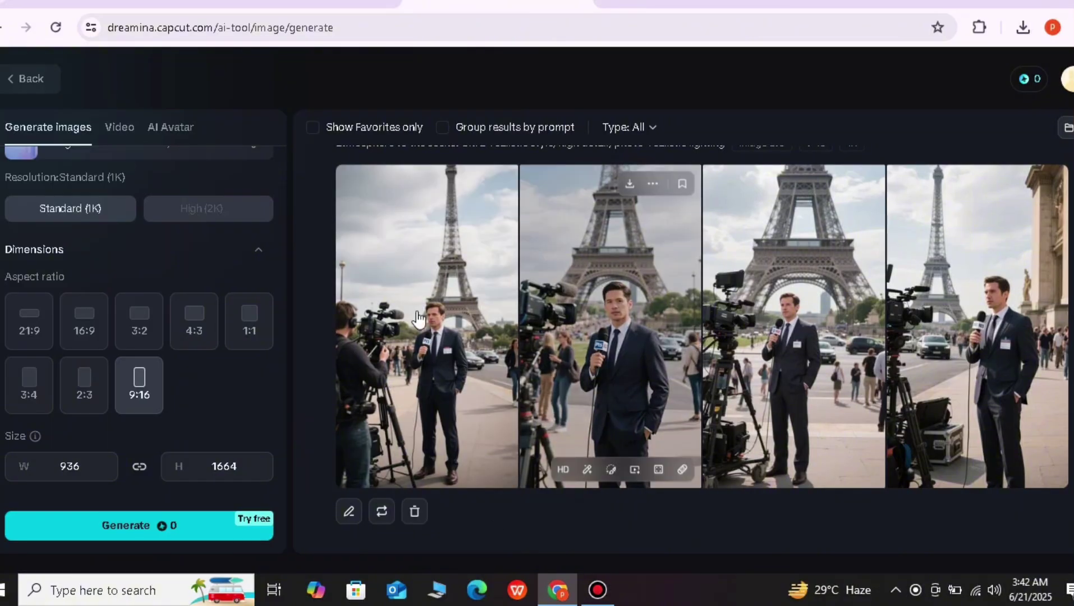
{"action": "left_click", "coordinate": [629, 184]}
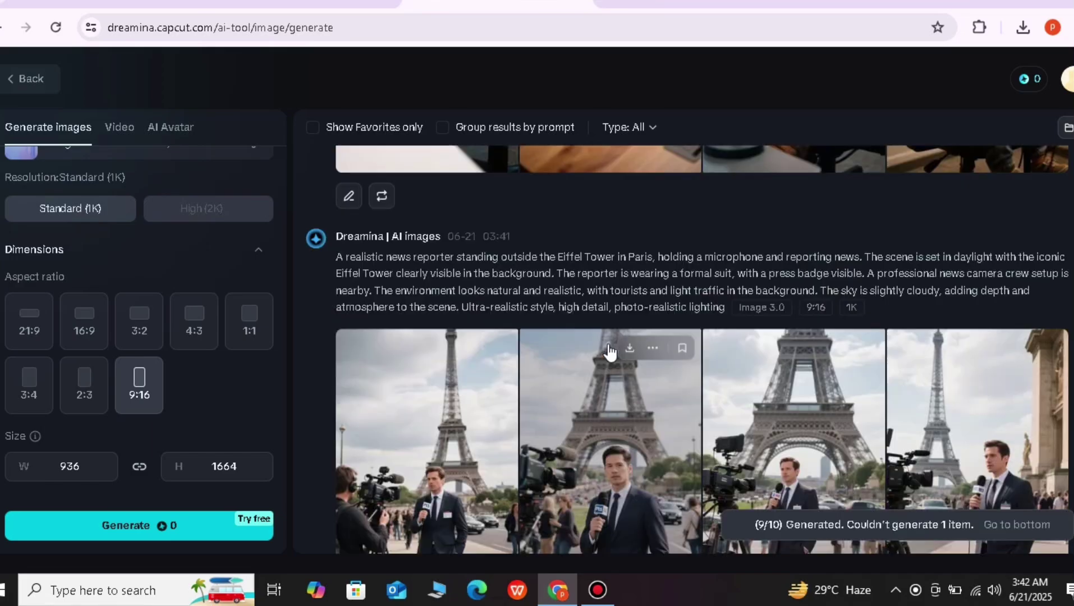
{"action": "scroll", "coordinate": [611, 352], "scroll_direction": "down", "scroll_amount": 4}
{"action": "scroll", "coordinate": [611, 351], "scroll_direction": "up", "scroll_amount": 10}
{"action": "scroll", "coordinate": [611, 353], "scroll_direction": "down", "scroll_amount": 2}
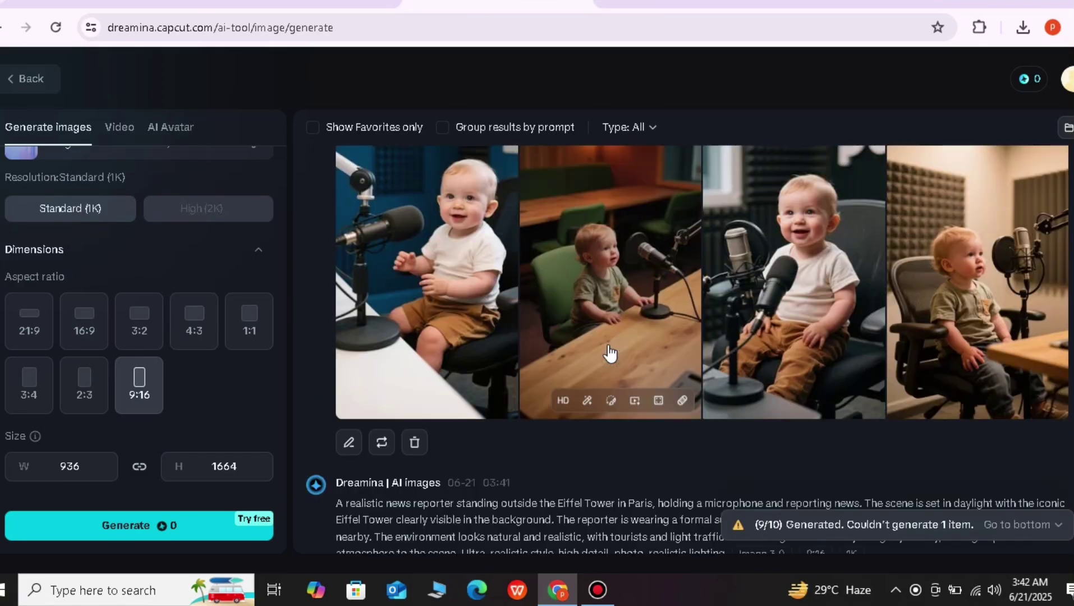
{"action": "scroll", "coordinate": [611, 354], "scroll_direction": "down", "scroll_amount": 6}
{"action": "left_click", "coordinate": [630, 184]}
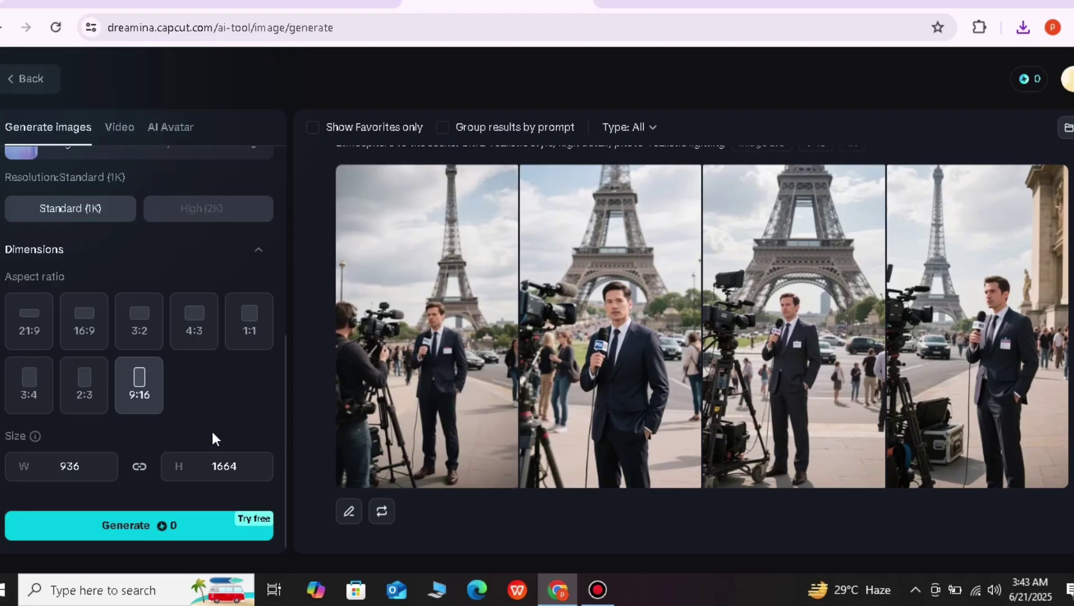
- Download the first baby podcast studio image from the earlier results
{"action": "scroll", "coordinate": [164, 330], "scroll_direction": "up", "scroll_amount": 5}
{"action": "scroll", "coordinate": [163, 330], "scroll_direction": "up", "scroll_amount": 1}
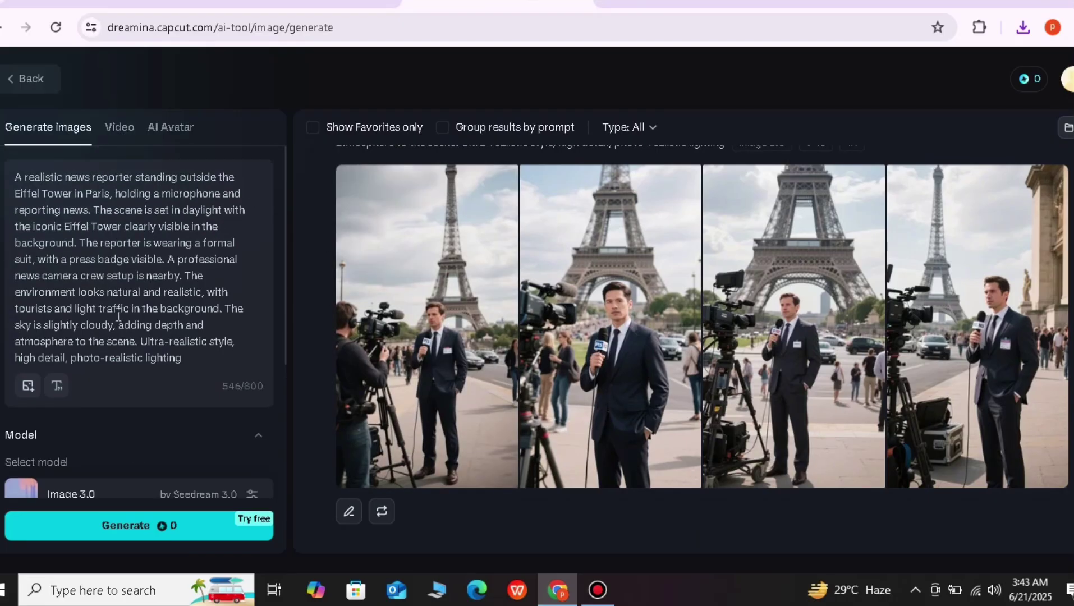
{"action": "scroll", "coordinate": [118, 317], "scroll_direction": "down", "scroll_amount": 6}
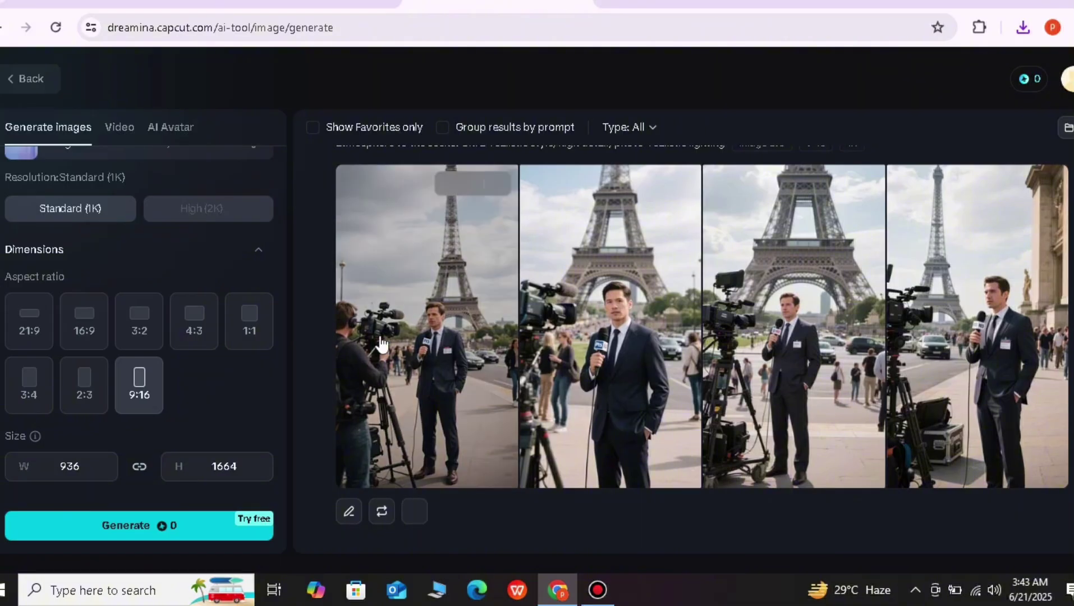
{"action": "scroll", "coordinate": [305, 414], "scroll_direction": "down", "scroll_amount": 6}
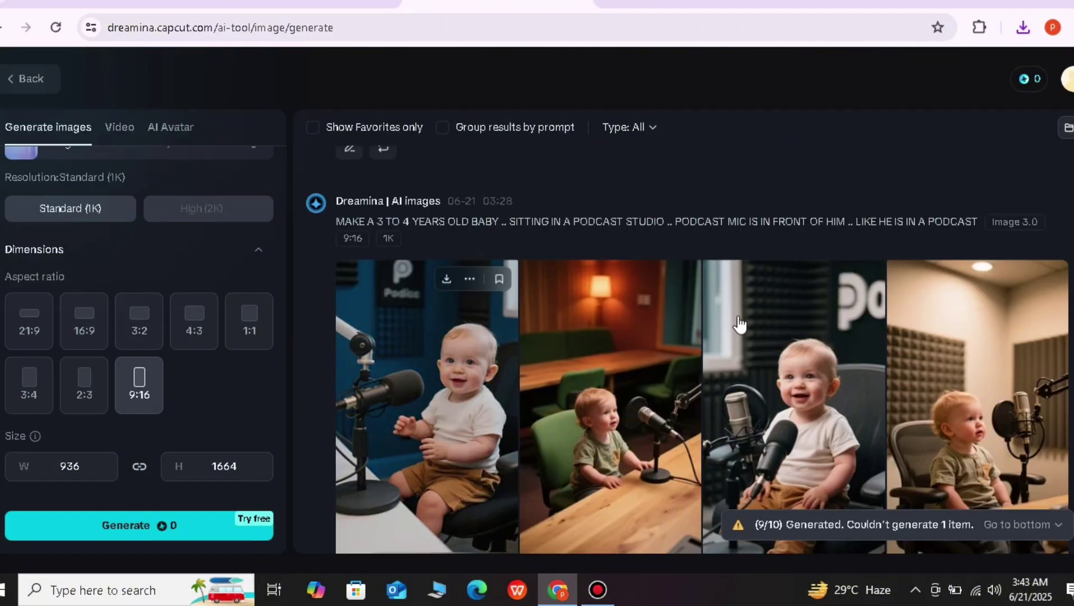
{"action": "scroll", "coordinate": [740, 324], "scroll_direction": "down", "scroll_amount": 4}
{"action": "scroll", "coordinate": [720, 292], "scroll_direction": "up", "scroll_amount": 2}
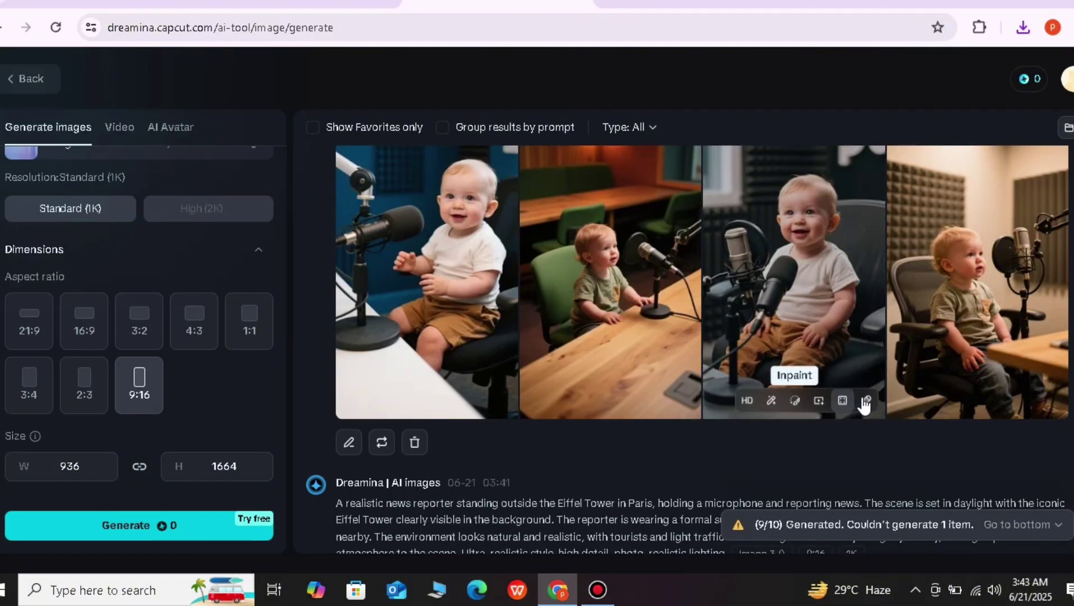
{"action": "scroll", "coordinate": [865, 404], "scroll_direction": "up", "scroll_amount": 2}
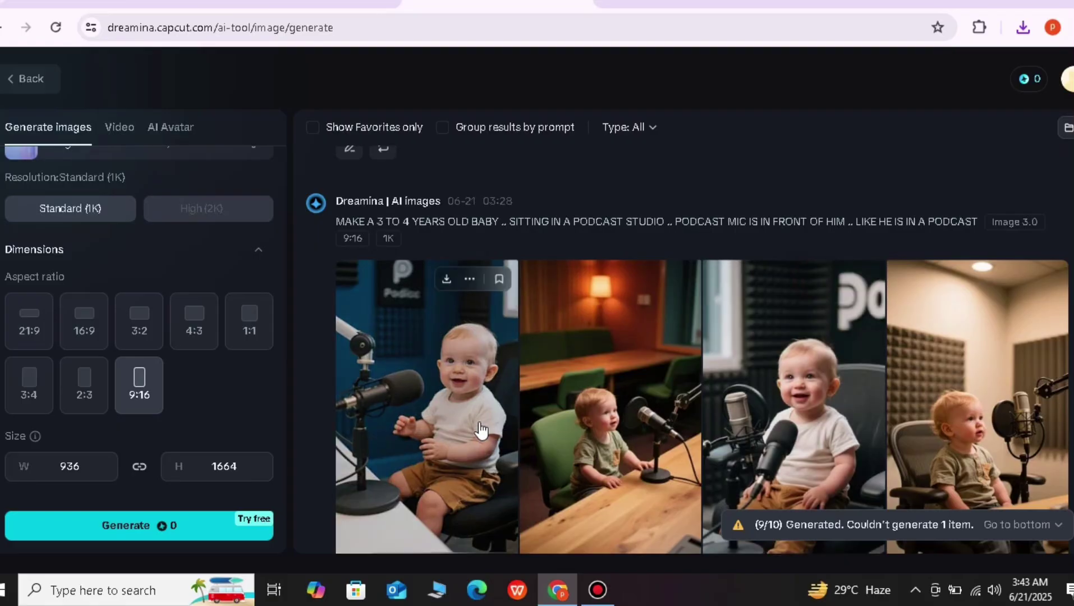
{"action": "left_click", "coordinate": [447, 279]}
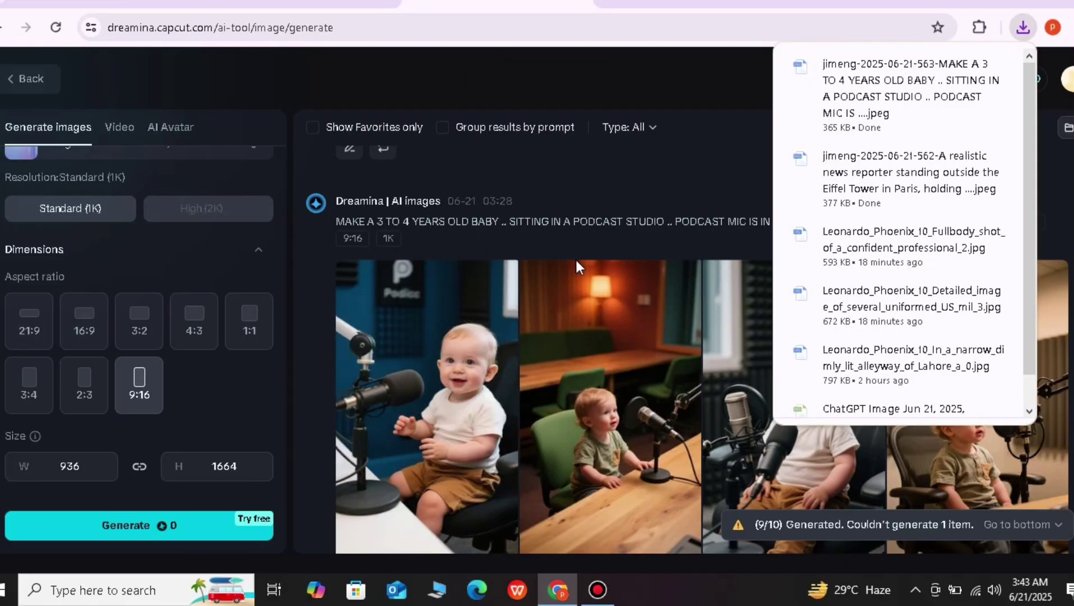
{"action": "left_click", "coordinate": [311, 275]}
- Open the video generator from the home page and clear its existing prompt text
{"action": "scroll", "coordinate": [311, 275], "scroll_direction": "down", "scroll_amount": 6}
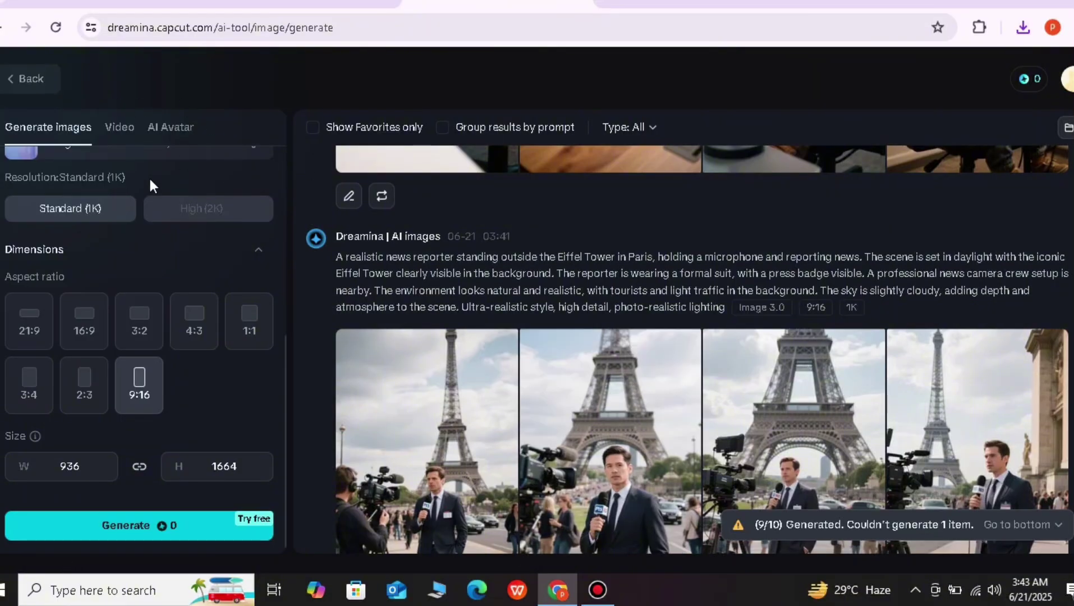
{"action": "scroll", "coordinate": [526, 369], "scroll_direction": "down", "scroll_amount": 3}
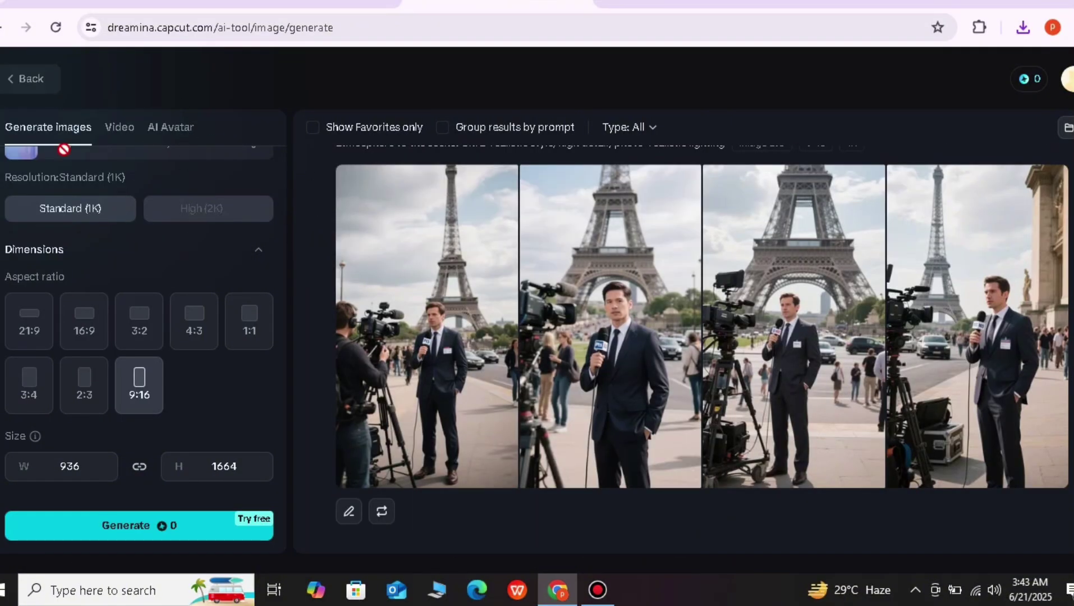
{"action": "left_click", "coordinate": [21, 88]}
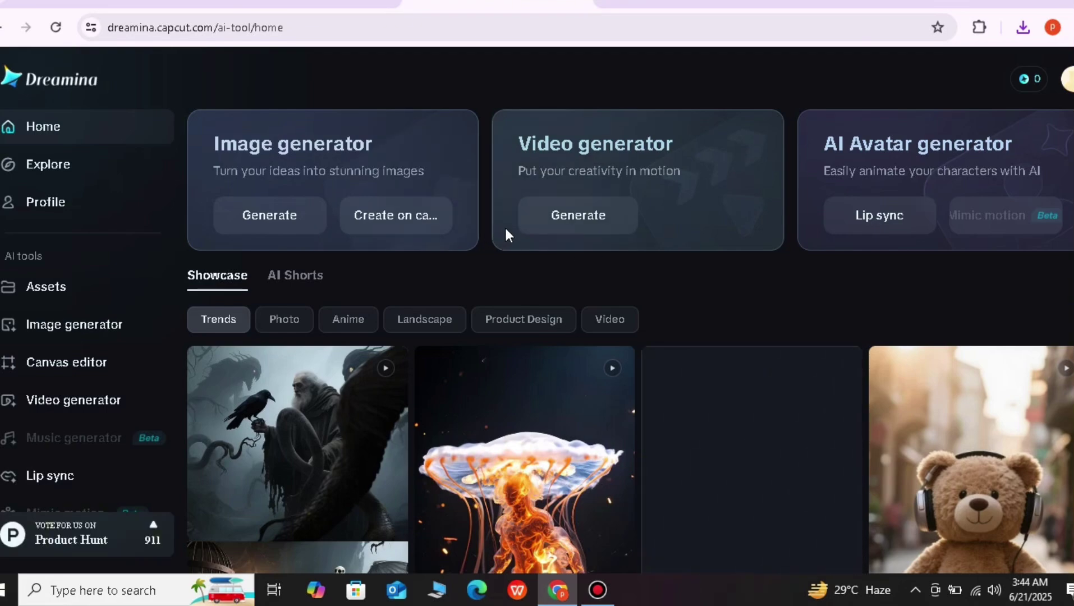
{"action": "left_click", "coordinate": [575, 220]}
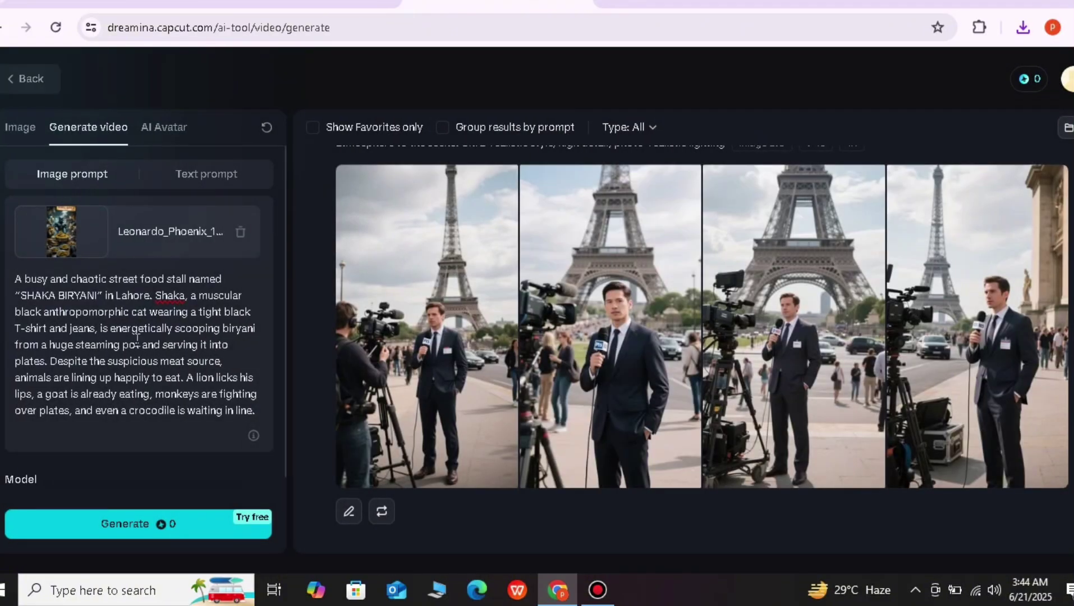
{"action": "left_click", "coordinate": [138, 330]}
{"action": "key", "text": "ctrl+a"}
{"action": "key", "text": "BackSpace"}
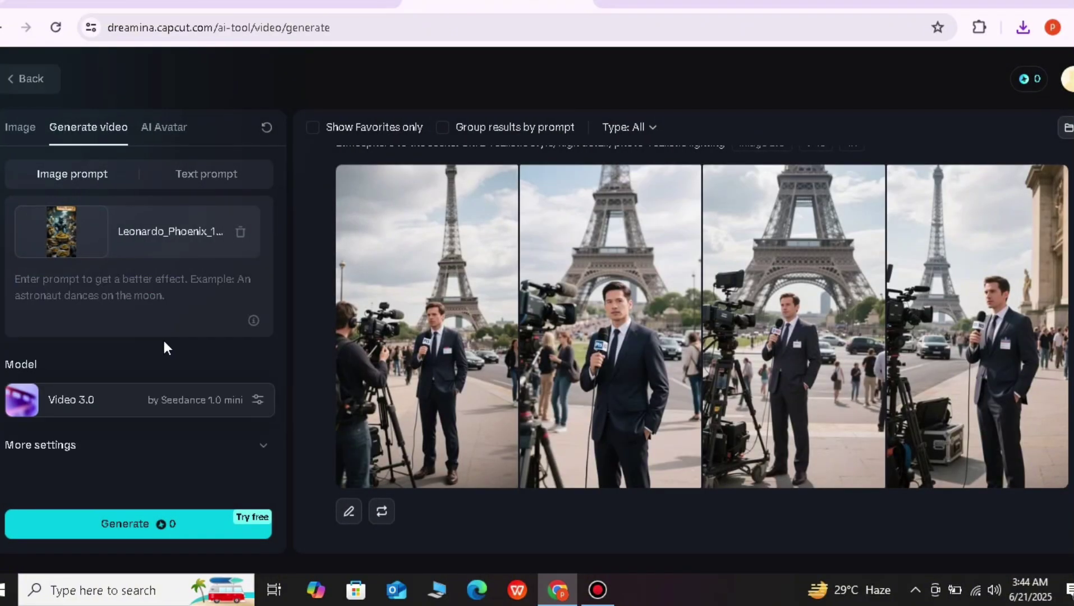
- Remove the first-frame image and switch the video generator to a text prompt
{"action": "left_click", "coordinate": [240, 232]}
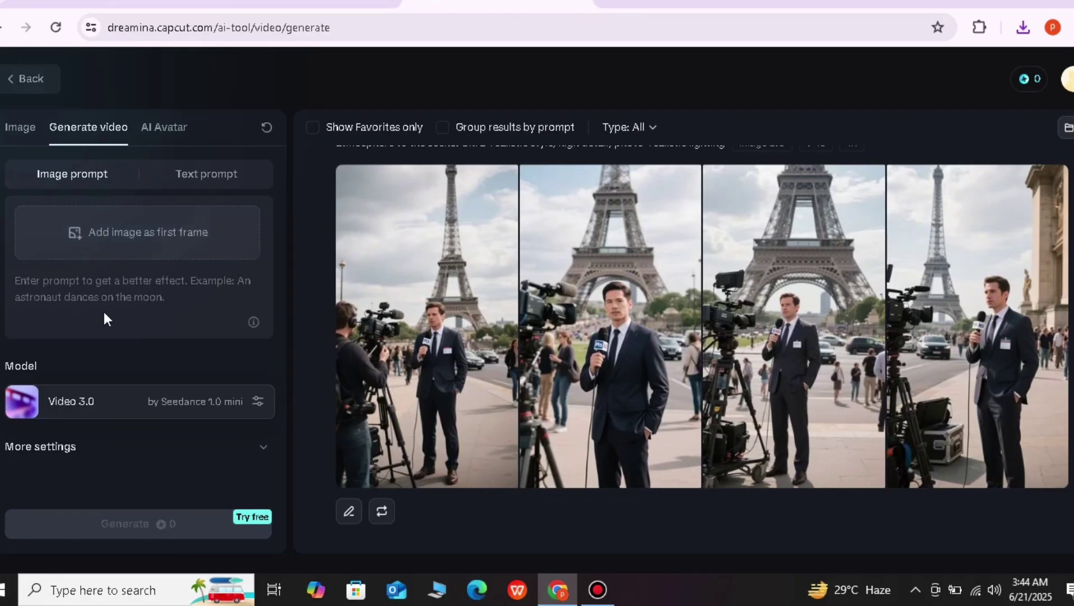
{"action": "left_click", "coordinate": [203, 180]}
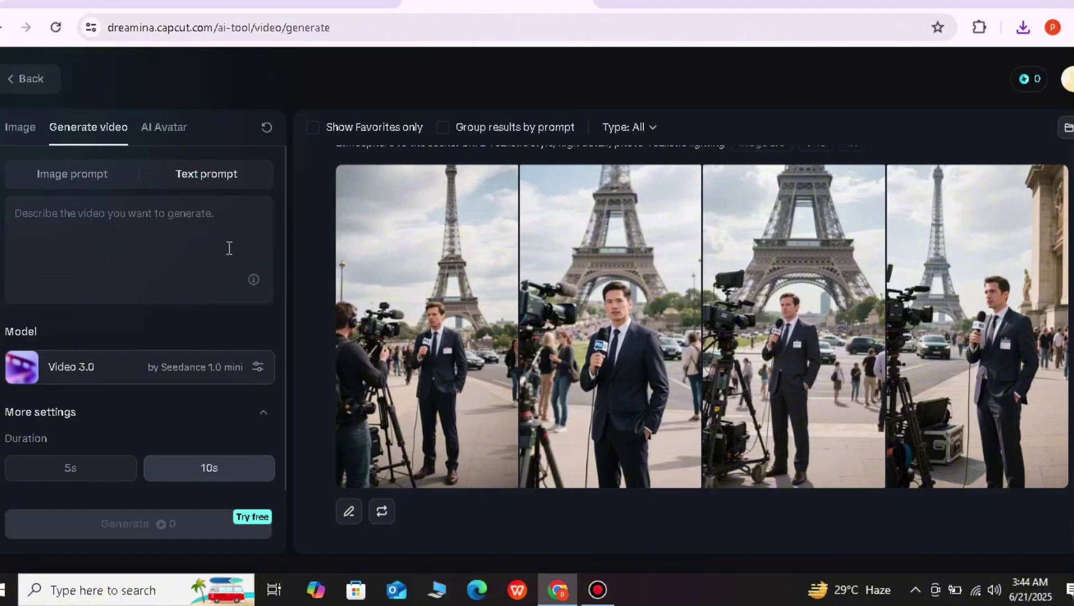
{"action": "left_click", "coordinate": [79, 217]}
- Try to reuse the full Eiffel Tower reporter image prompt as the video prompt
{"action": "scroll", "coordinate": [628, 337], "scroll_direction": "up", "scroll_amount": 2}
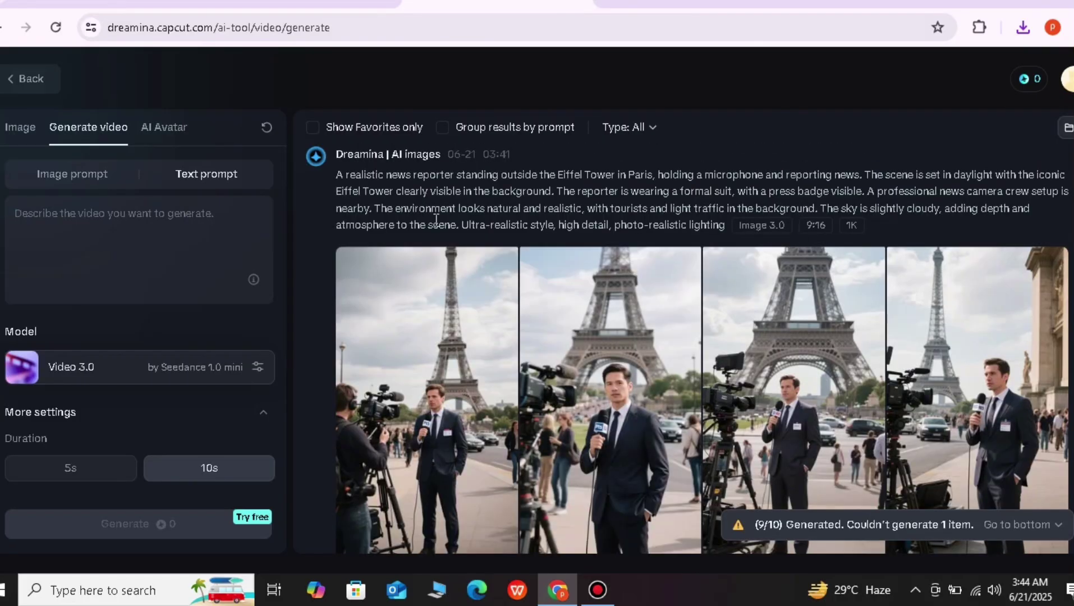
{"action": "left_click_drag", "start_coordinate": [716, 227], "coordinate": [339, 167]}
{"action": "key", "text": "ctrl+c"}
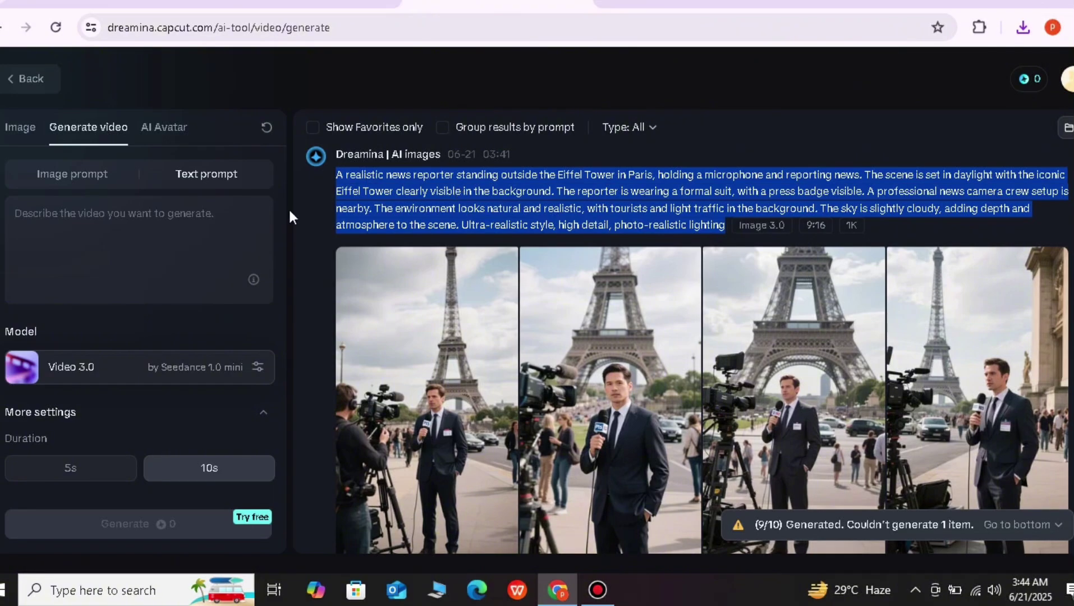
{"action": "left_click", "coordinate": [154, 222]}
{"action": "key", "text": "ctrl+v"}
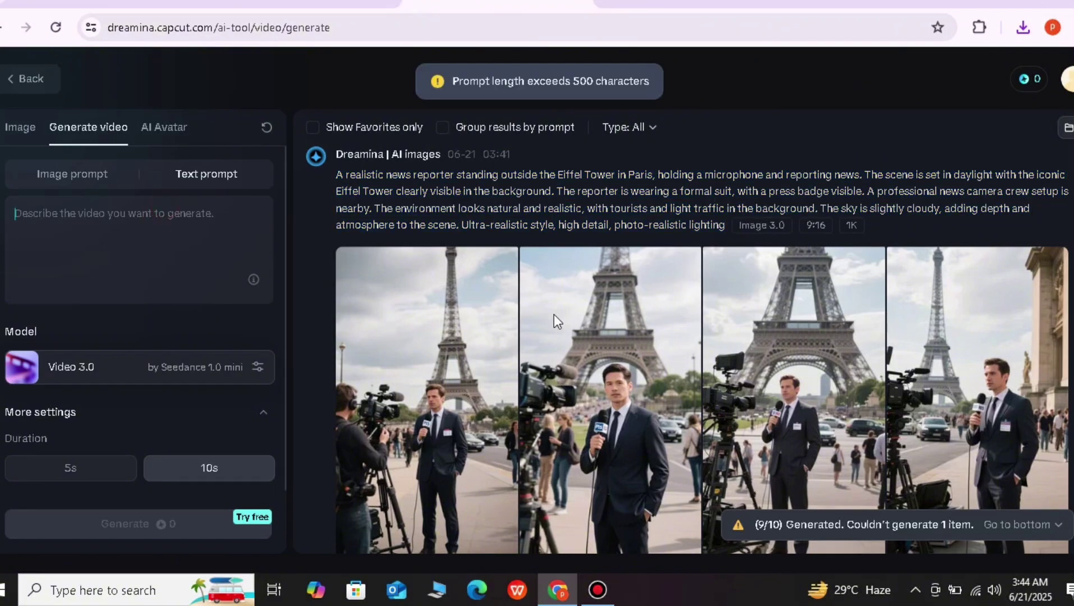
- Copy the reporter image prompt only up to "tourists and light traffic in the background." into the video prompt
{"action": "left_click_drag", "start_coordinate": [819, 211], "coordinate": [295, 173]}
{"action": "key", "text": "ctrl+c"}
{"action": "left_click", "coordinate": [133, 229]}
{"action": "key", "text": "ctrl+v"}
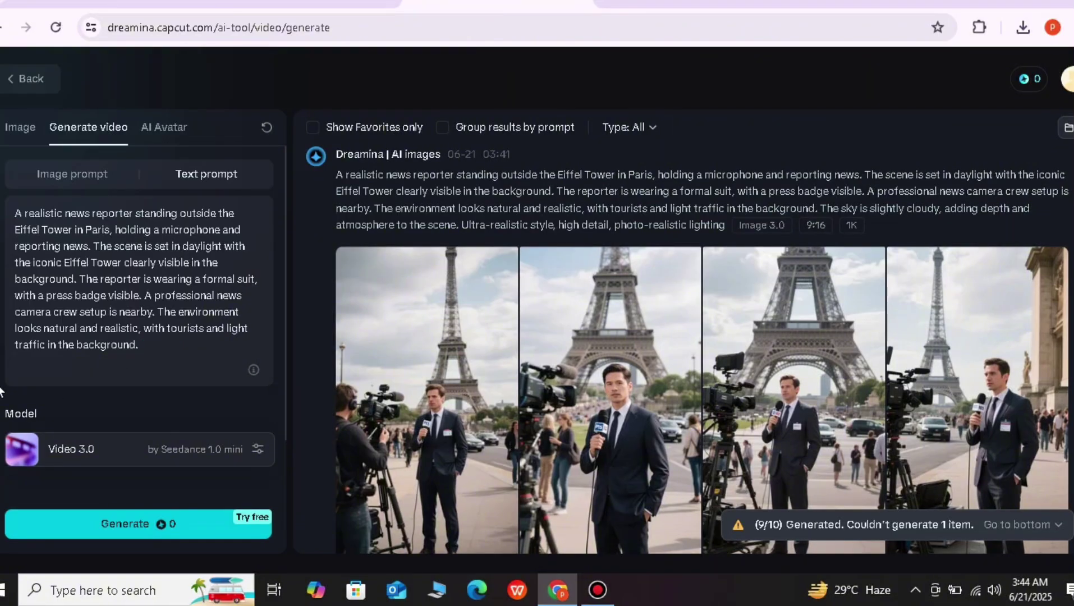
- Set the video's aspect ratio to 9:16
{"action": "scroll", "coordinate": [151, 382], "scroll_direction": "down", "scroll_amount": 2}
{"action": "scroll", "coordinate": [144, 316], "scroll_direction": "up", "scroll_amount": 2}
{"action": "scroll", "coordinate": [190, 278], "scroll_direction": "down", "scroll_amount": 3}
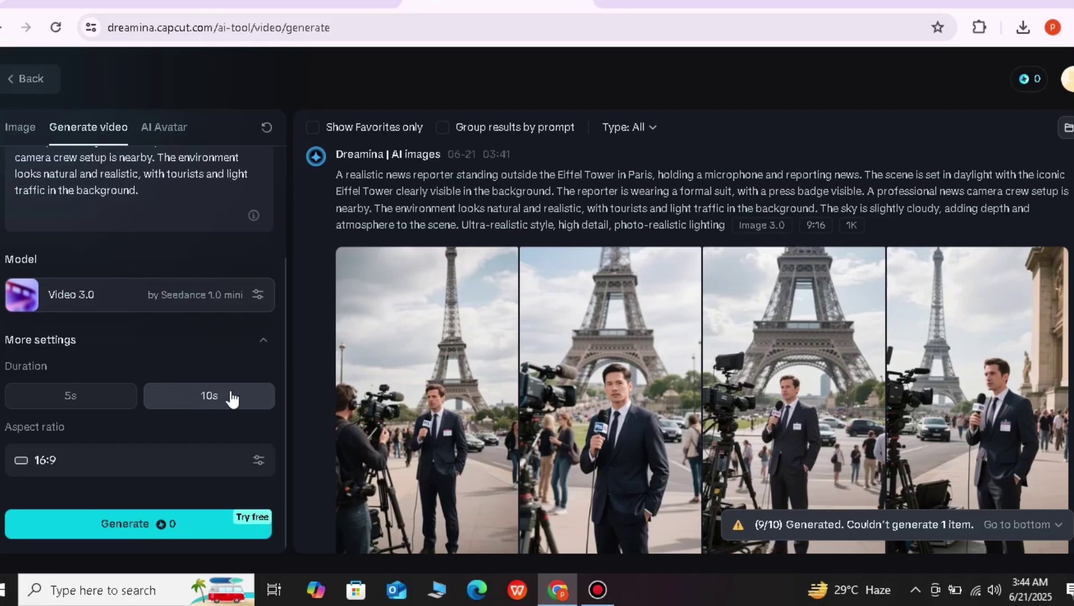
{"action": "left_click", "coordinate": [260, 463]}
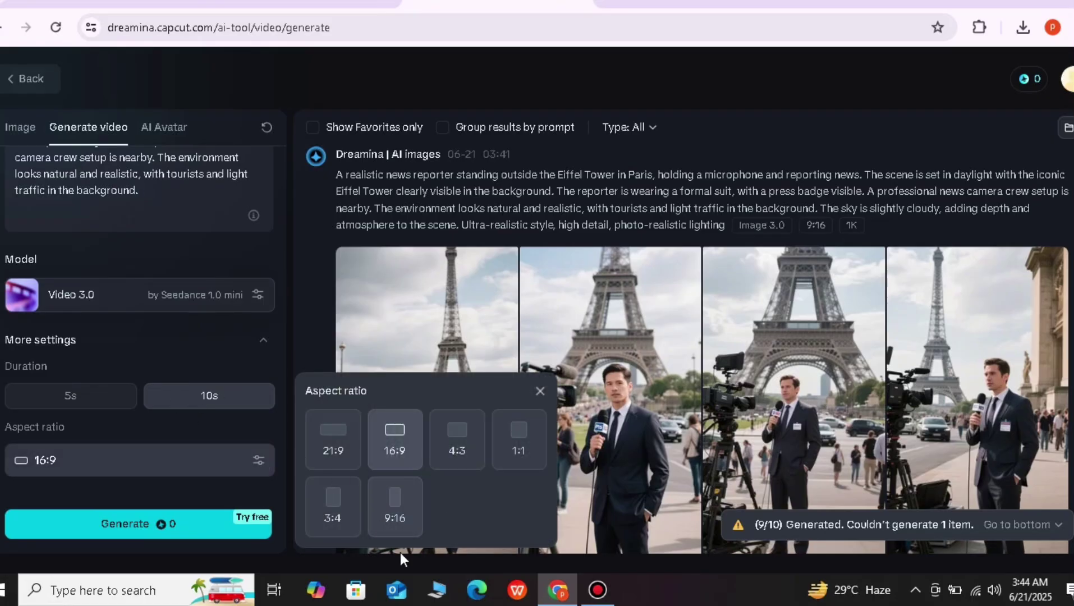
{"action": "left_click", "coordinate": [396, 494]}
- Check the available video models, keep Video 3.0, and generate the 10-second reporter video
{"action": "left_click", "coordinate": [259, 240]}
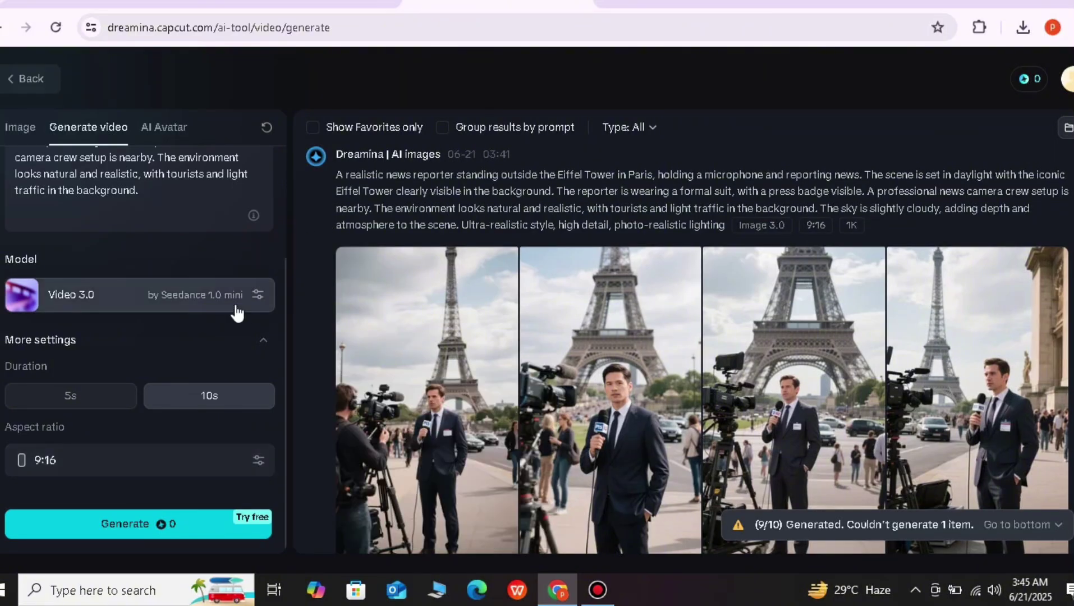
{"action": "left_click", "coordinate": [258, 297]}
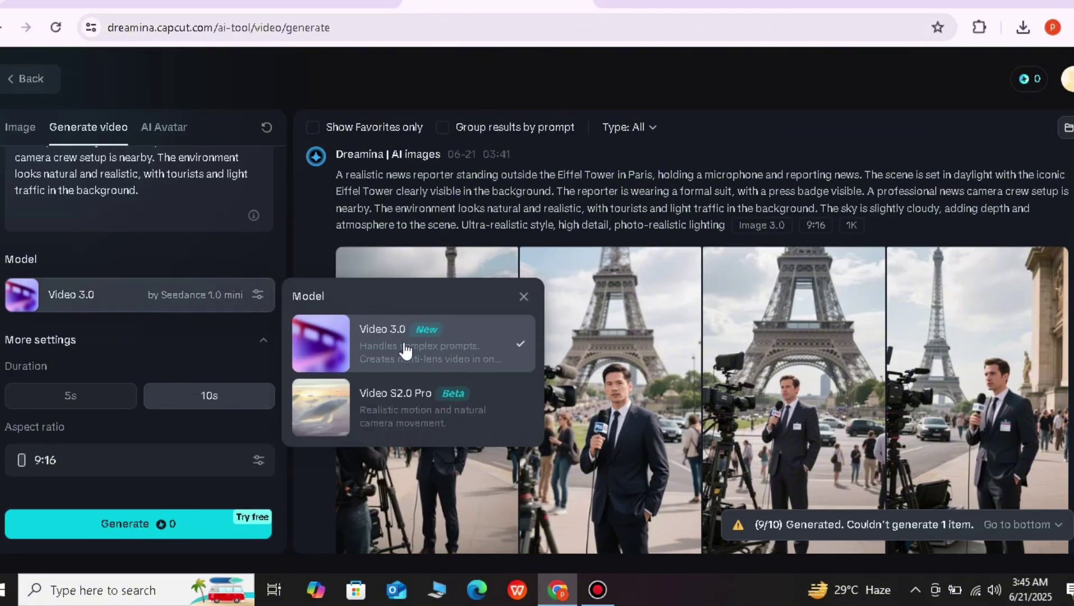
{"action": "left_click", "coordinate": [297, 234]}
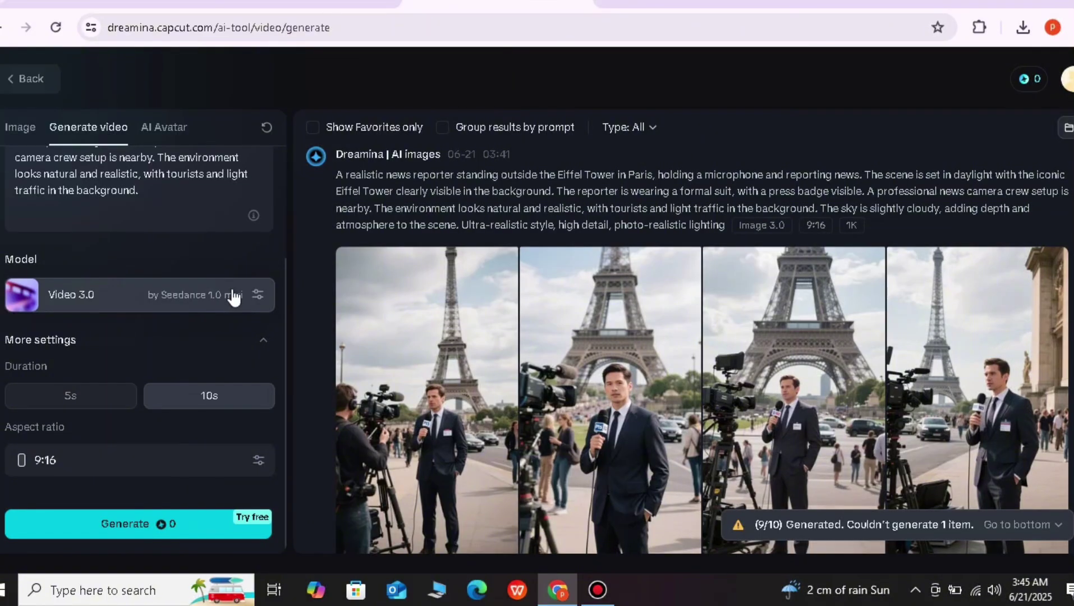
{"action": "scroll", "coordinate": [158, 363], "scroll_direction": "up", "scroll_amount": 3}
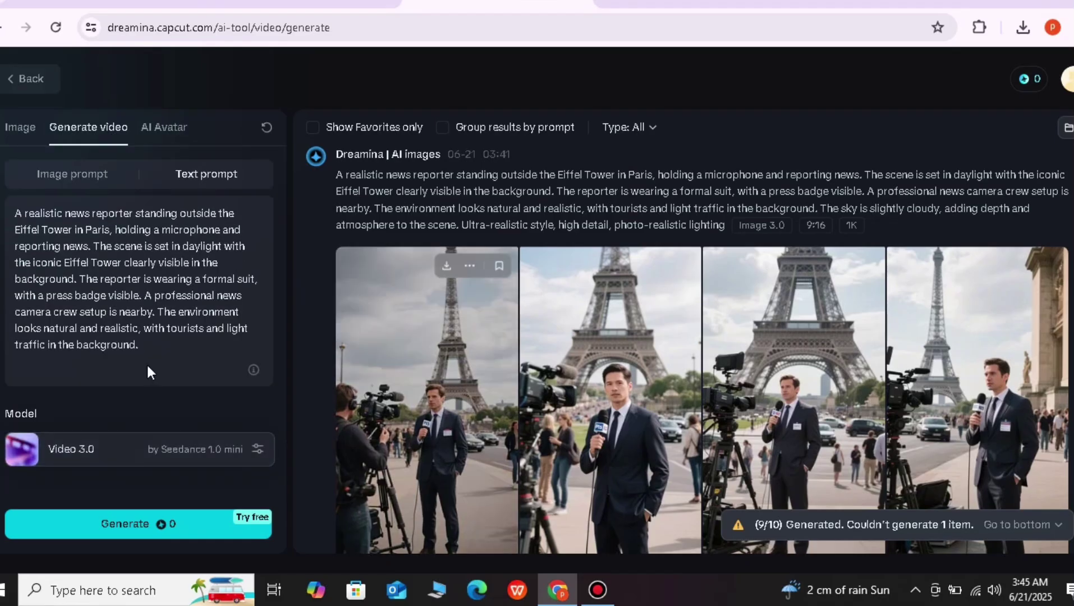
{"action": "scroll", "coordinate": [155, 356], "scroll_direction": "down", "scroll_amount": 3}
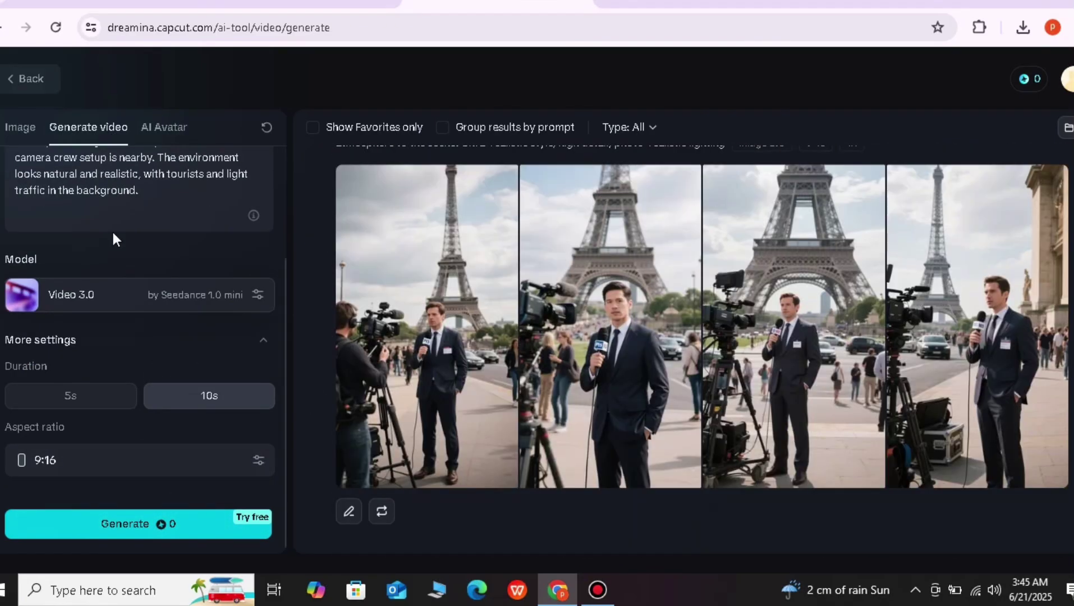
{"action": "scroll", "coordinate": [56, 281], "scroll_direction": "up", "scroll_amount": 3}
{"action": "left_click", "coordinate": [108, 524]}
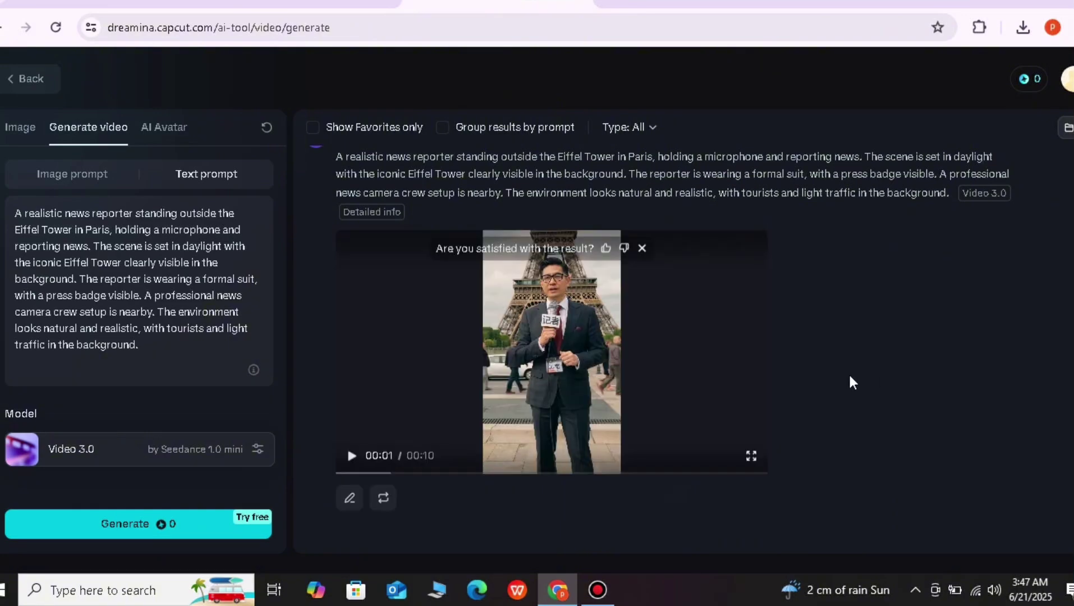
- Dismiss the satisfaction survey, watch the generated reporter video in full screen, return to the results and pause it
{"action": "left_click", "coordinate": [642, 248]}
{"action": "left_click", "coordinate": [751, 455]}
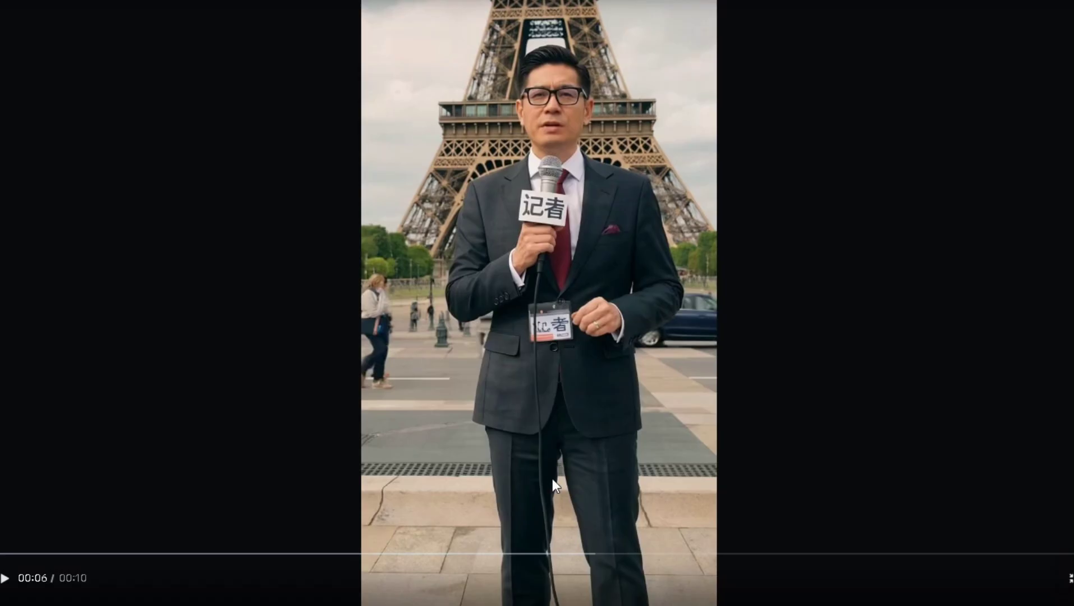
{"action": "left_click", "coordinate": [1029, 546]}
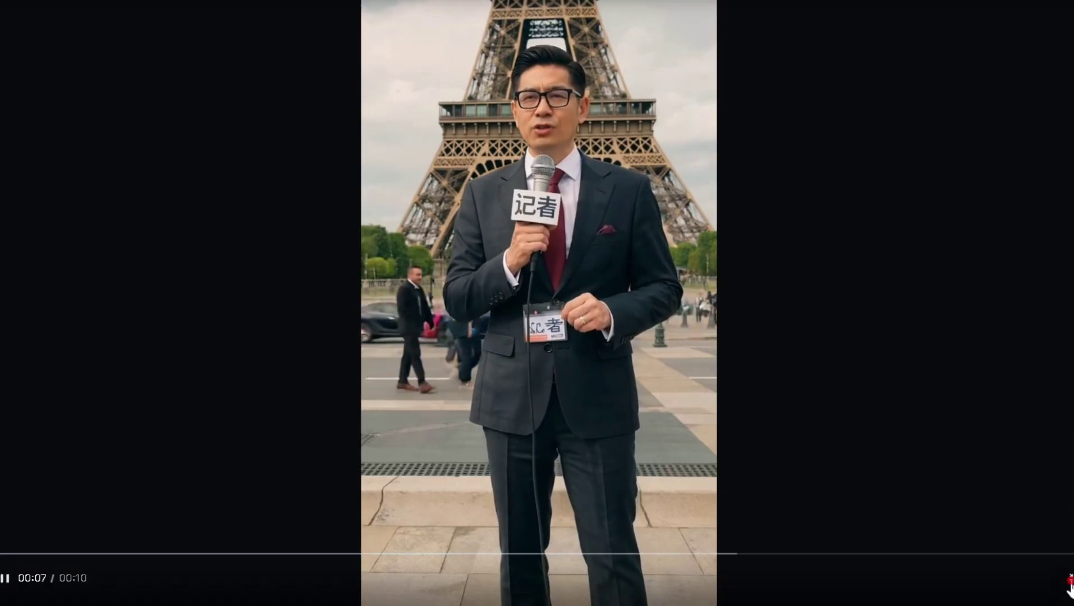
{"action": "left_click", "coordinate": [1070, 579]}
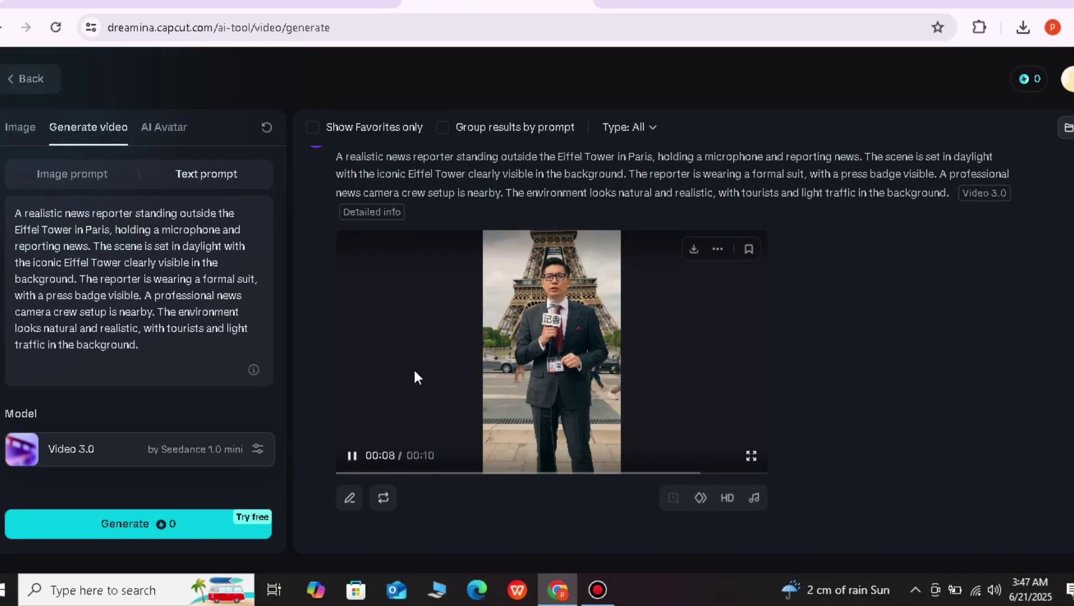
{"action": "left_click", "coordinate": [352, 455]}
{"action": "left_click", "coordinate": [351, 456]}
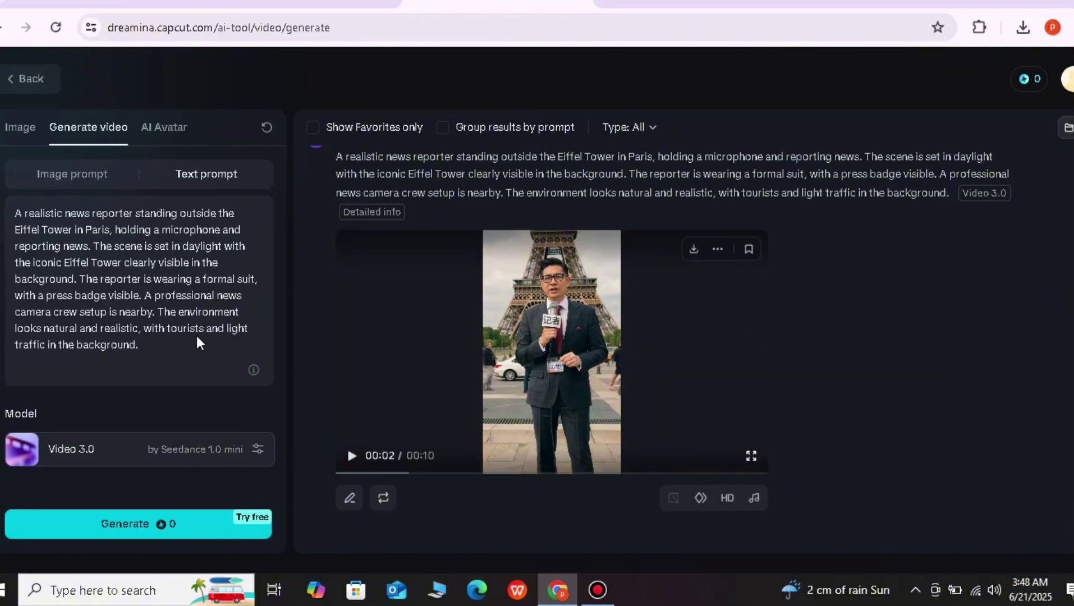
- Clear the reporter text from the video prompt
{"action": "triple_click", "coordinate": [164, 302]}
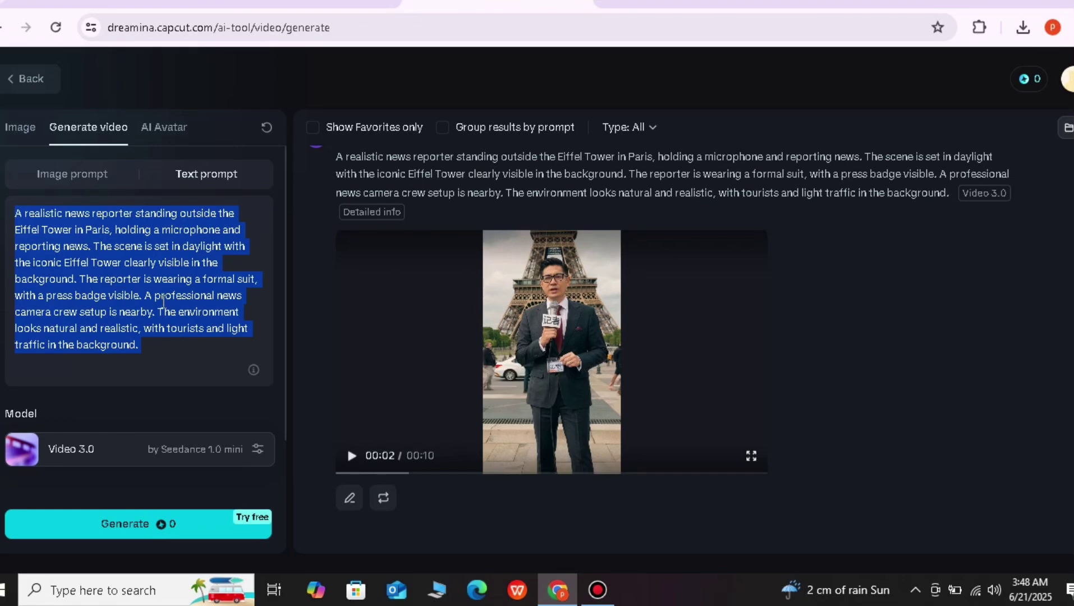
{"action": "key", "text": "BackSpace"}
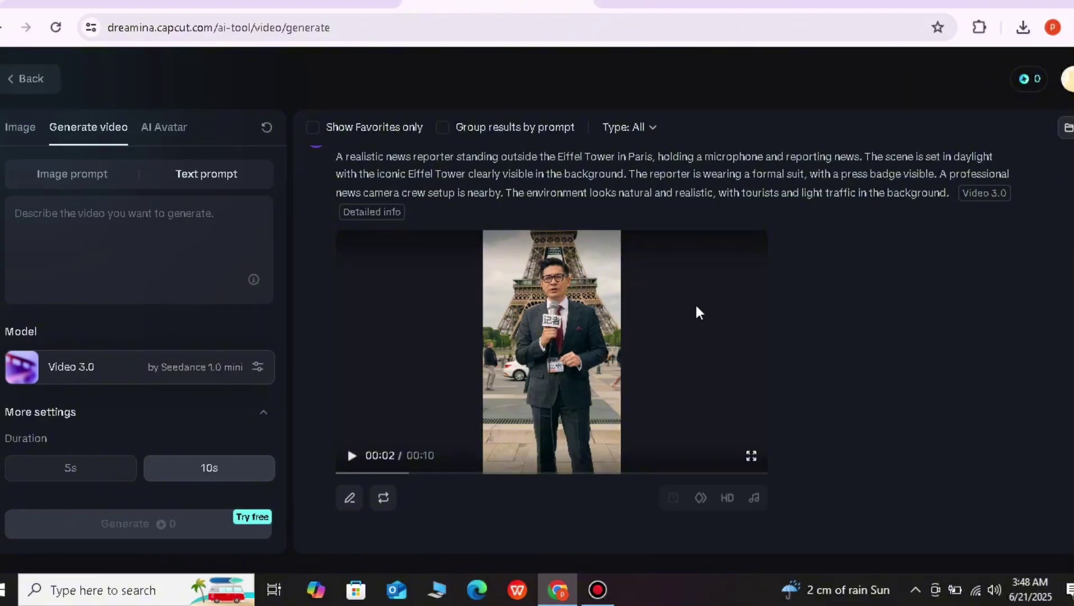
{"action": "scroll", "coordinate": [668, 382], "scroll_direction": "up", "scroll_amount": 3}
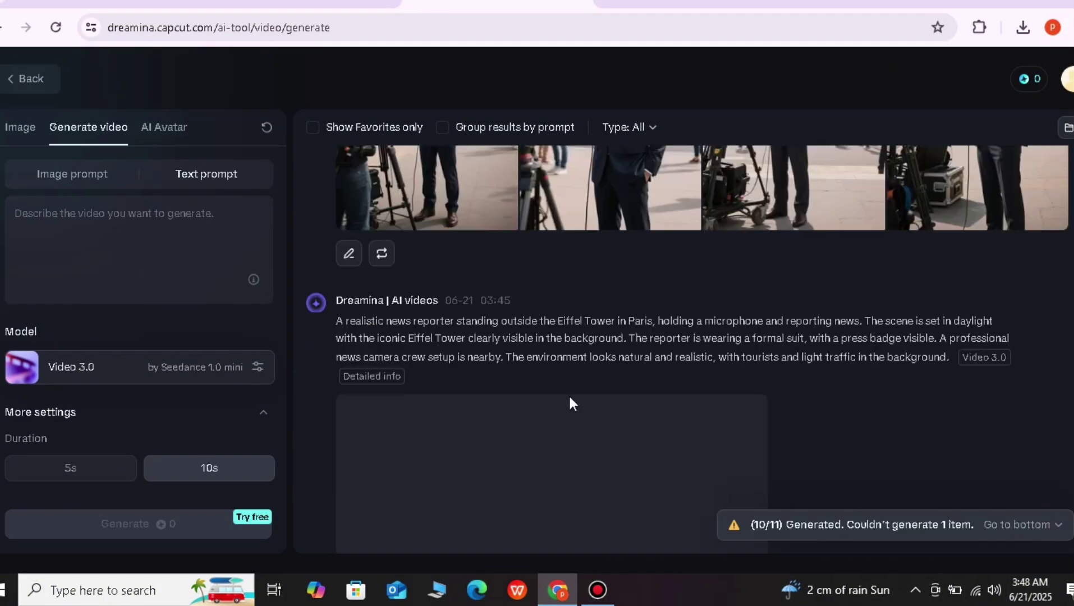
{"action": "left_click", "coordinate": [161, 224]}
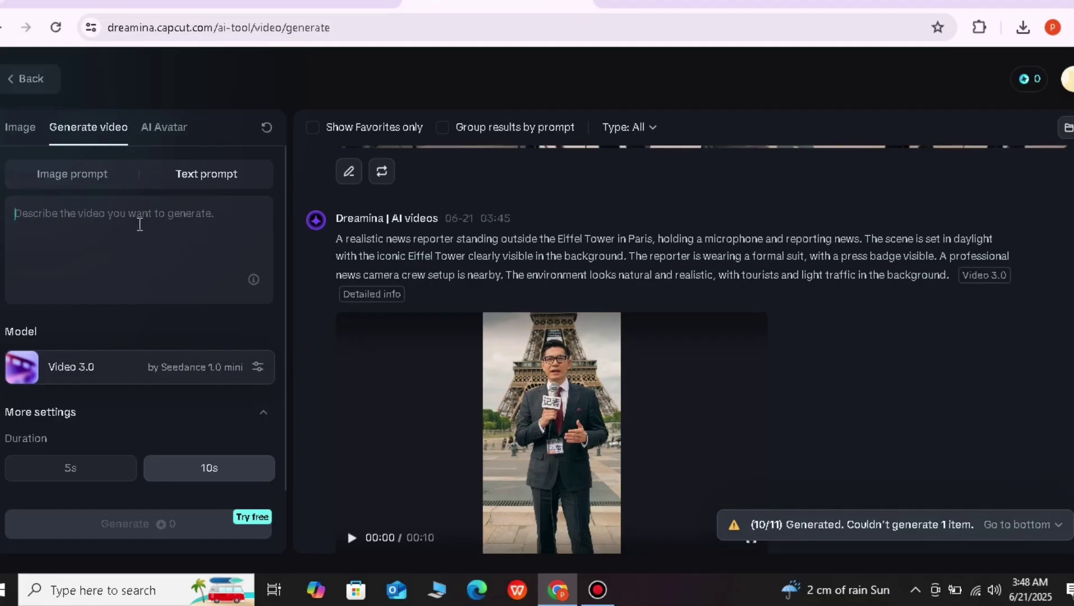
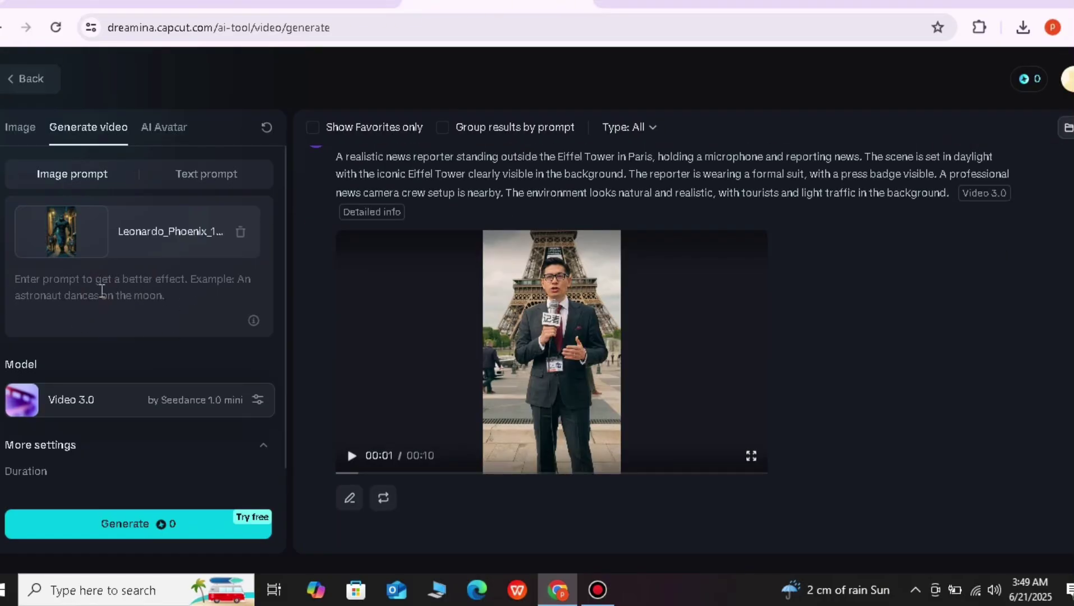
- Paste the prompt about a muscular black cat leading a donkey and a dog, keep Video 3.0 and 10s, and generate the video
{"action": "key", "text": "ctrl+v"}
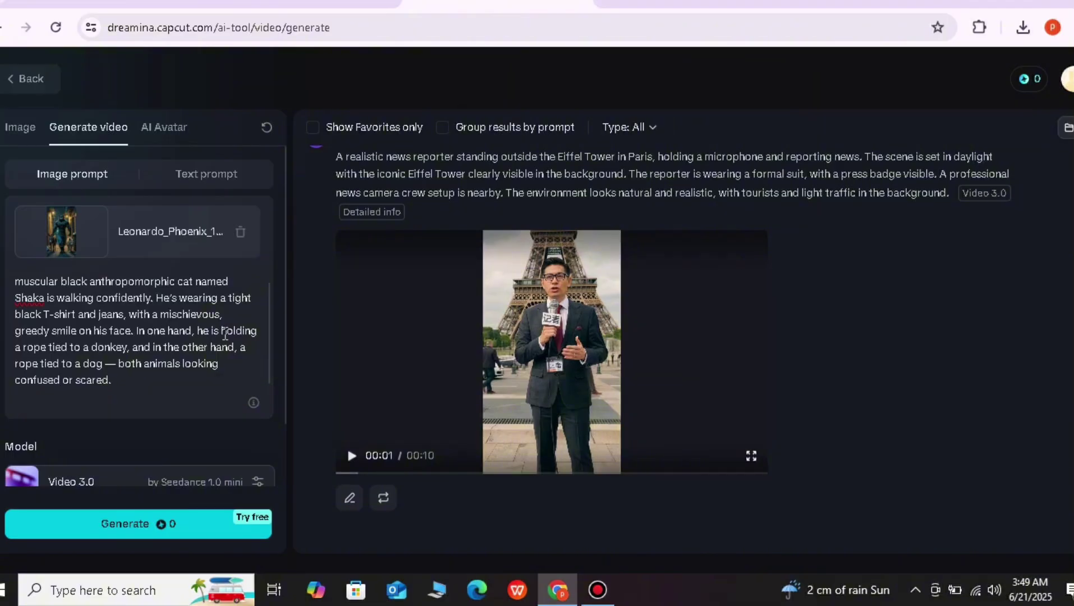
{"action": "scroll", "coordinate": [174, 363], "scroll_direction": "down", "scroll_amount": 4}
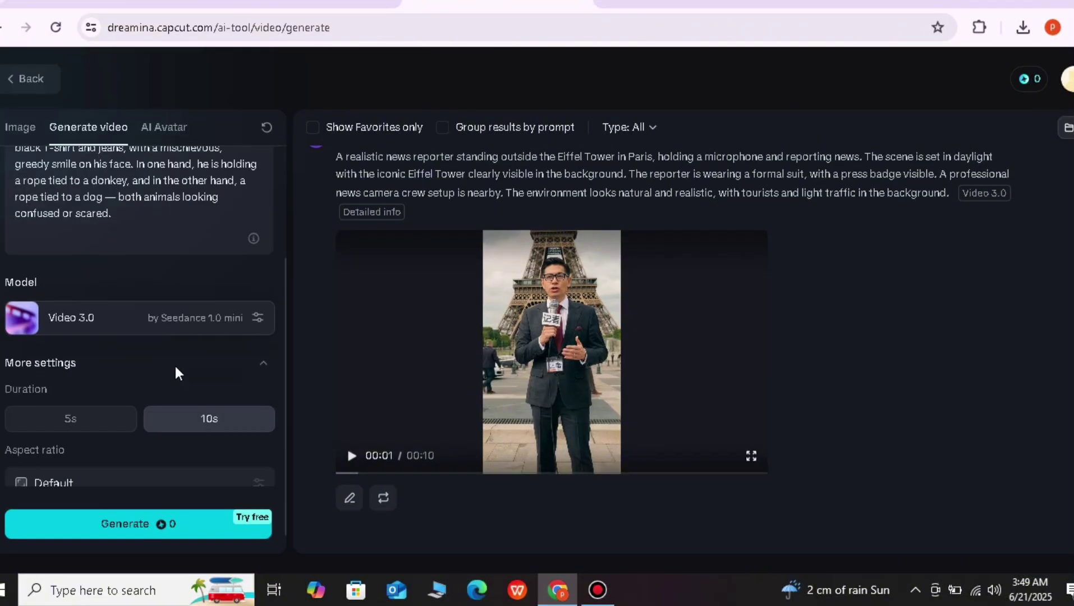
{"action": "left_click", "coordinate": [236, 308]}
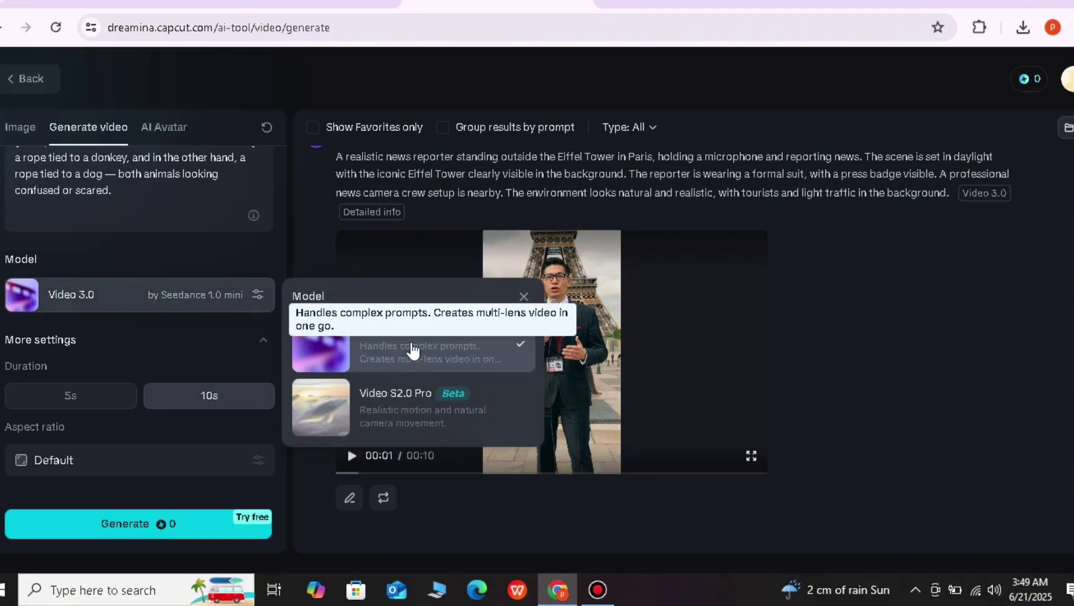
{"action": "left_click", "coordinate": [205, 375]}
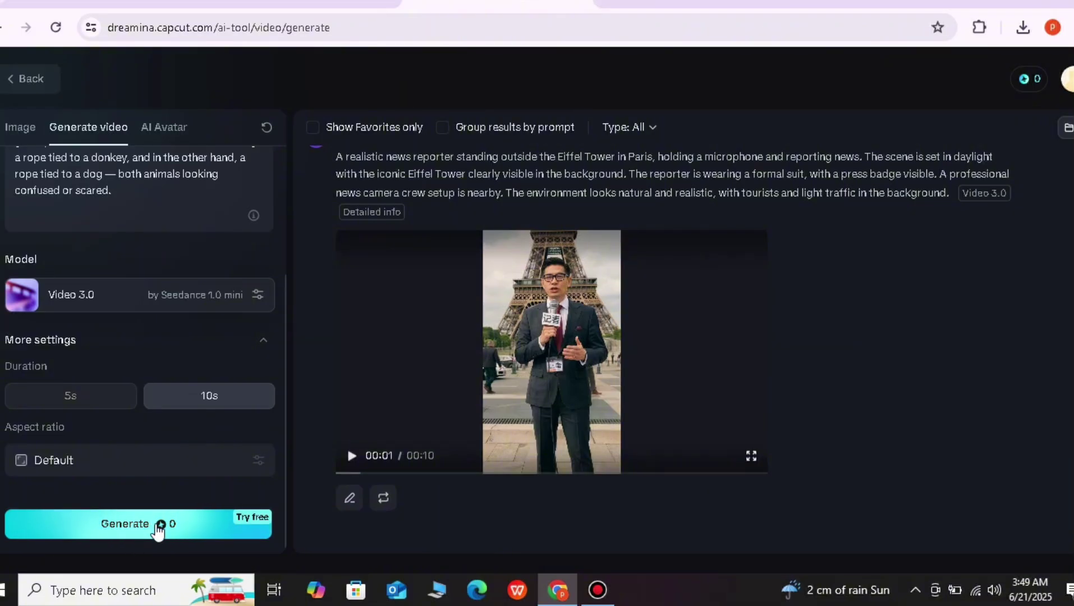
{"action": "left_click", "coordinate": [159, 531]}
- Preview the generated cat video, pause it, and review the prompt used for it
{"action": "mouse_move", "coordinate": [685, 306]}
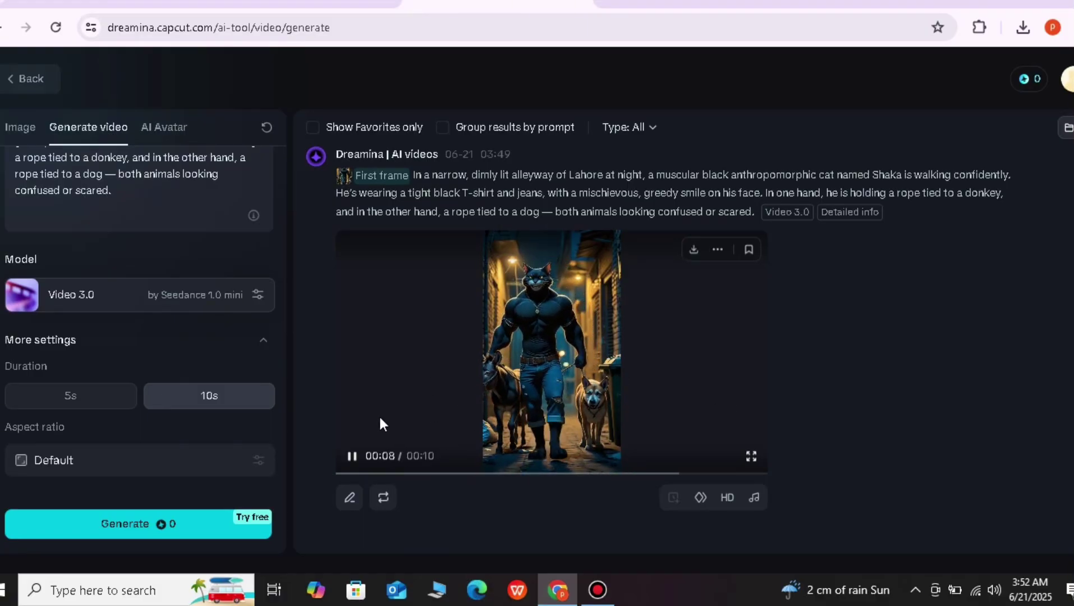
{"action": "left_click", "coordinate": [426, 390]}
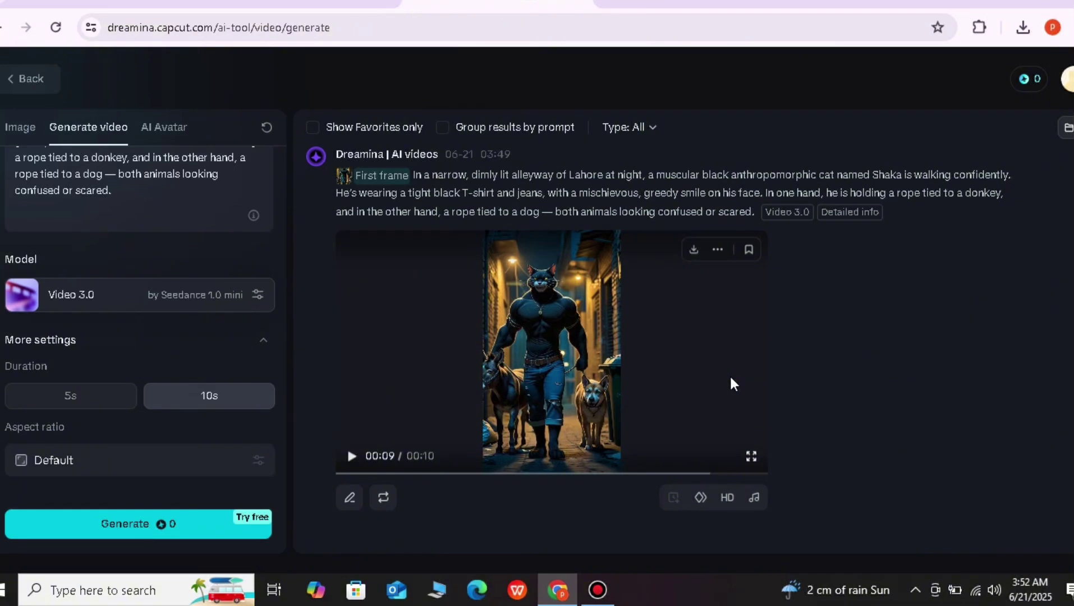
{"action": "scroll", "coordinate": [236, 332], "scroll_direction": "up", "scroll_amount": 3}
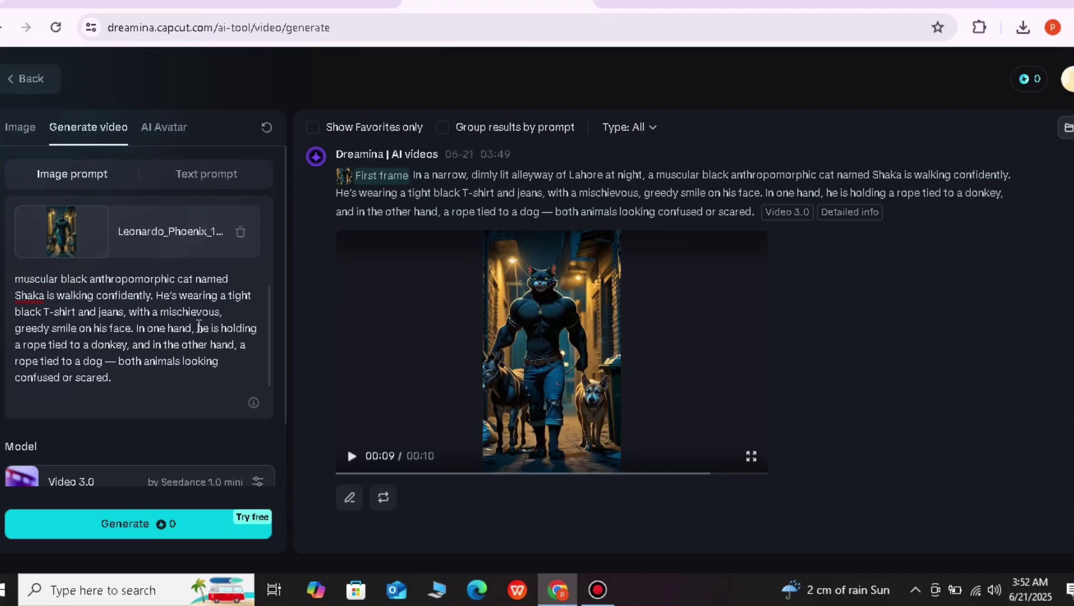
- Open the AI Avatar Lip sync tool from the home page and clear its existing speech text
{"action": "left_click", "coordinate": [33, 83]}
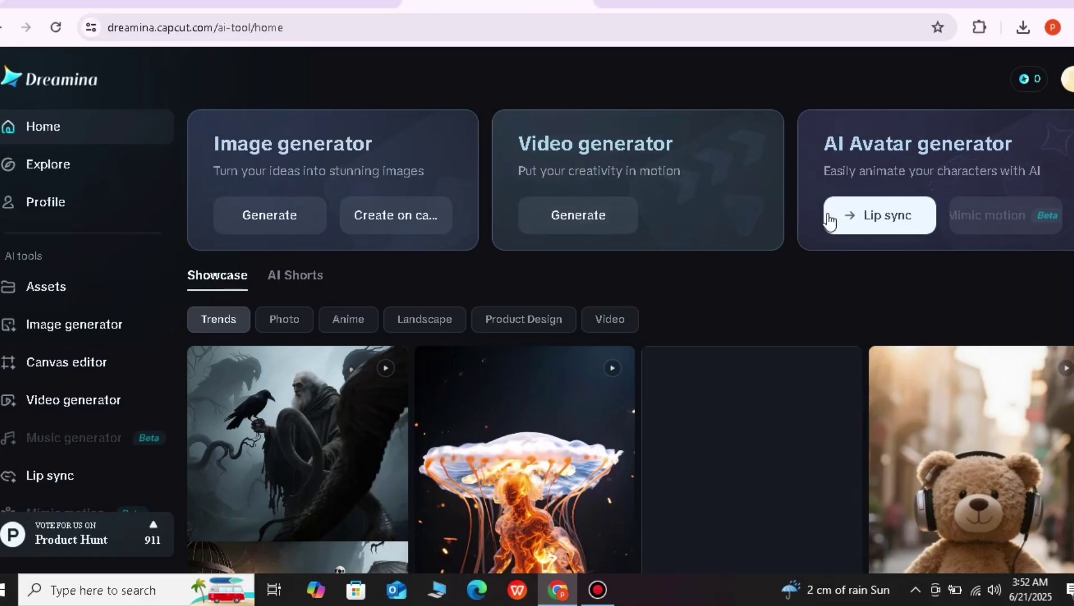
{"action": "left_click", "coordinate": [886, 218]}
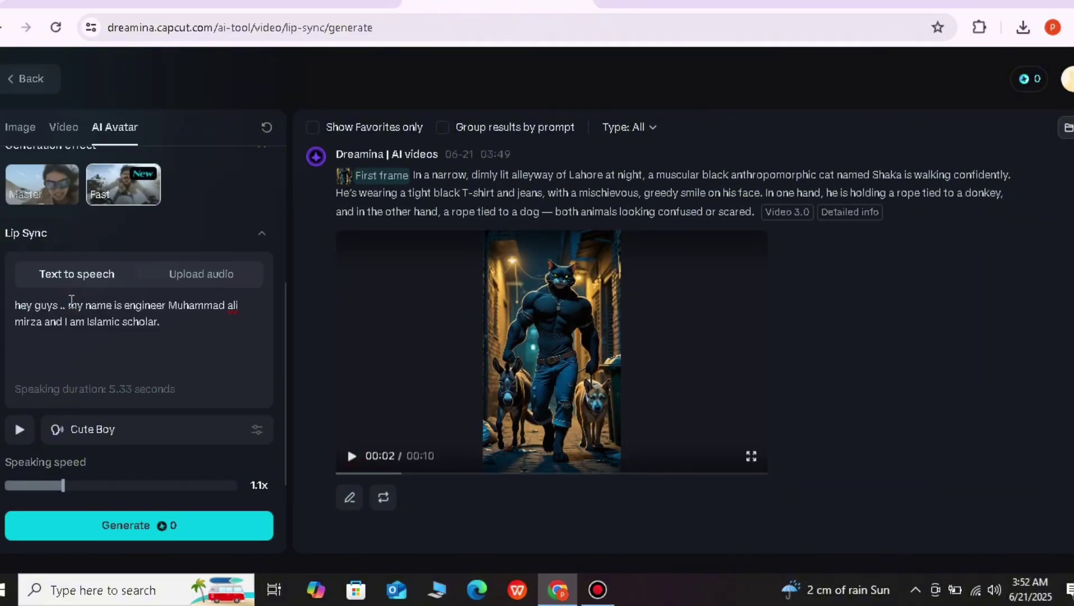
{"action": "key", "text": "ctrl+a"}
{"action": "key", "text": "BackSpace"}
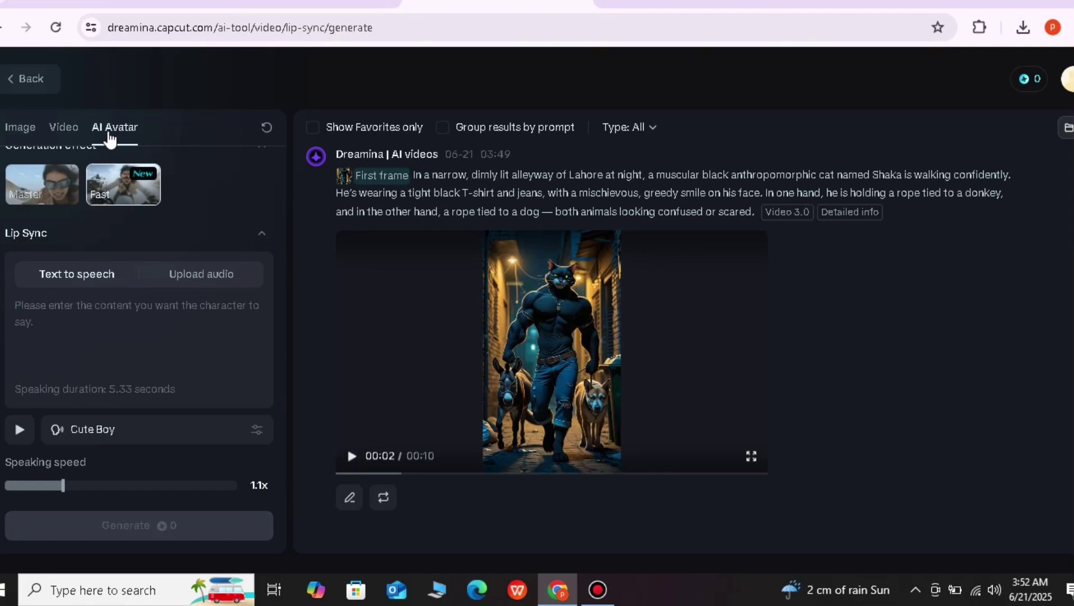
- Upload the jimeng image of the realistic news reporter from Downloads as the avatar's character image
{"action": "scroll", "coordinate": [121, 224], "scroll_direction": "up", "scroll_amount": 3}
{"action": "mouse_move", "coordinate": [104, 326]}
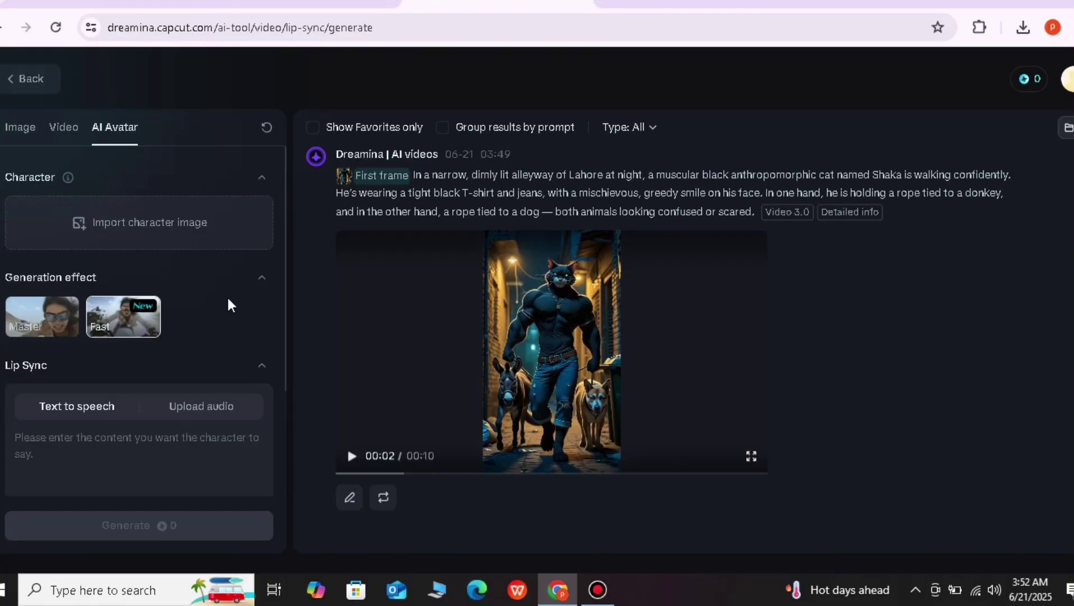
{"action": "left_click", "coordinate": [122, 243]}
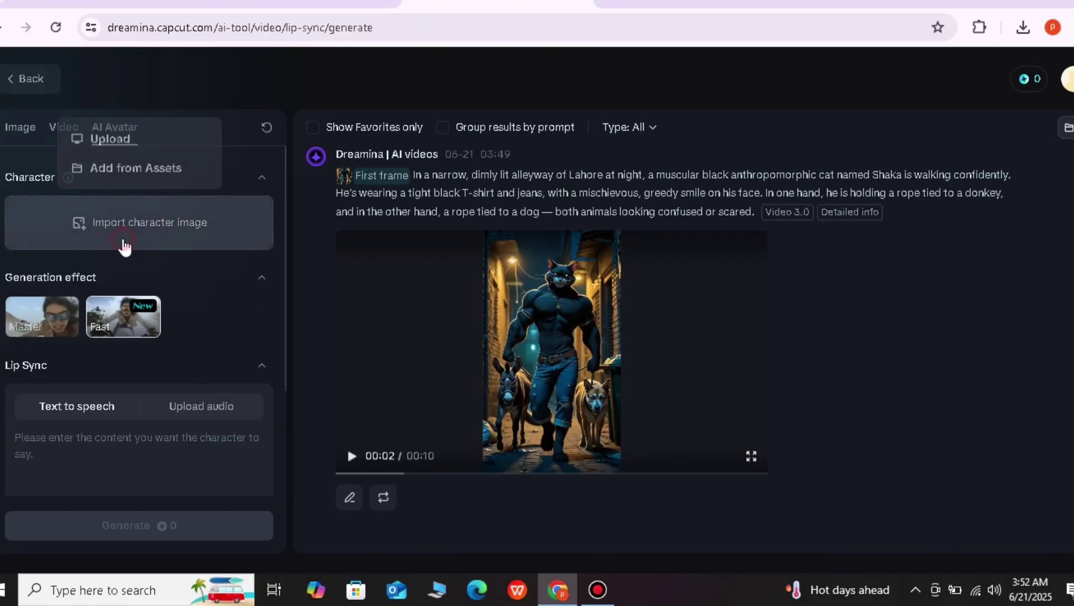
{"action": "left_click", "coordinate": [122, 147]}
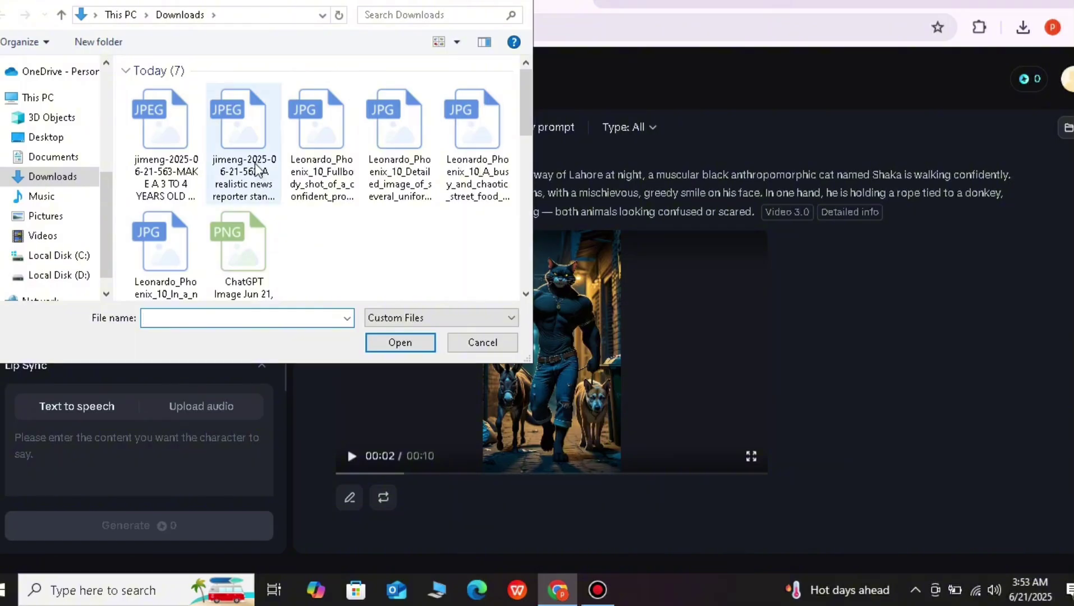
{"action": "double_click", "coordinate": [246, 145]}
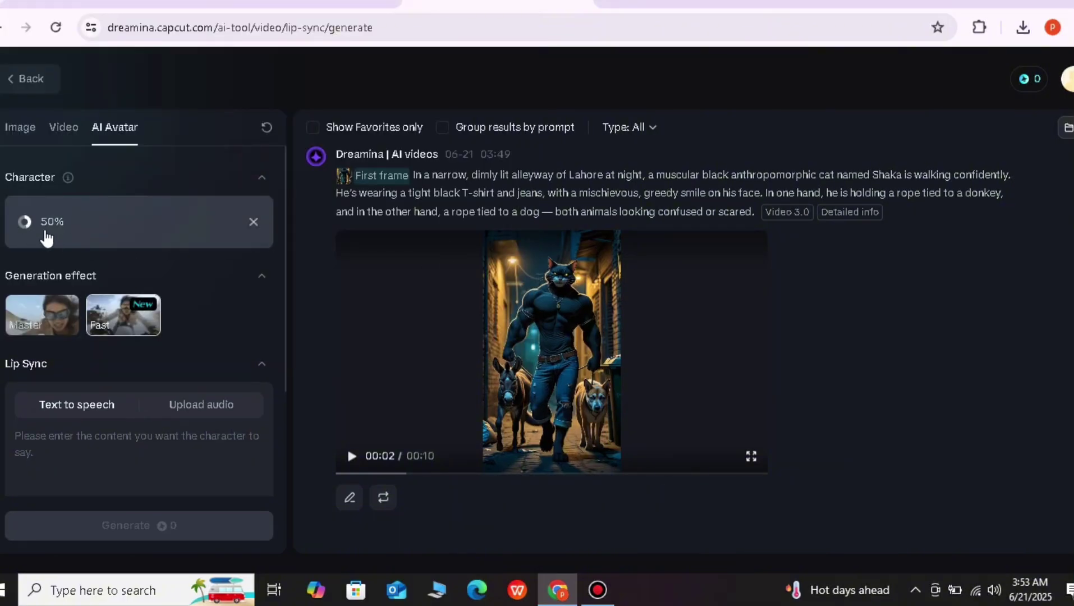
{"action": "scroll", "coordinate": [166, 374], "scroll_direction": "down", "scroll_amount": 3}
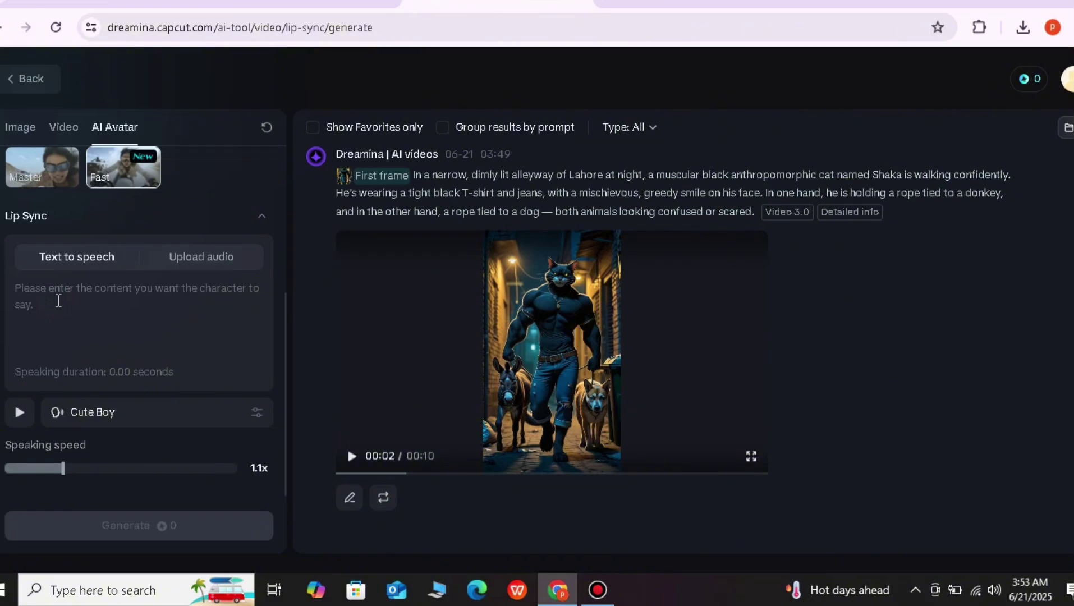
{"action": "type", "text": "FMAFAJA"}
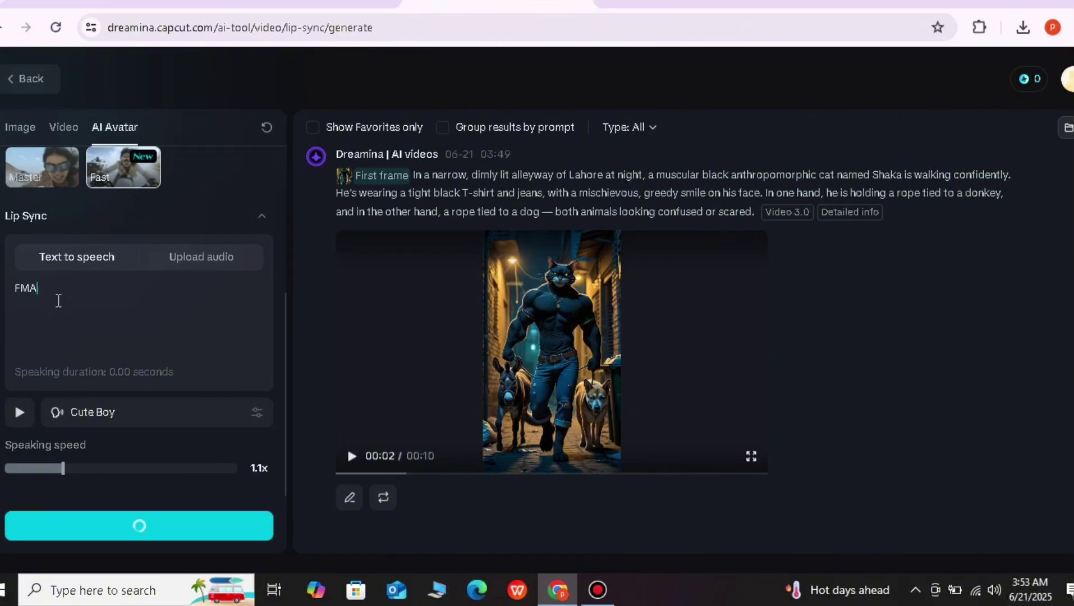
{"action": "key", "text": "BackSpace"}
{"action": "key", "text": "BackSpace"}
{"action": "key", "text": "BackSpace"}
{"action": "key", "text": "BackSpace"}
{"action": "key", "text": "BackSpace"}
{"action": "key", "text": "BackSpace"}
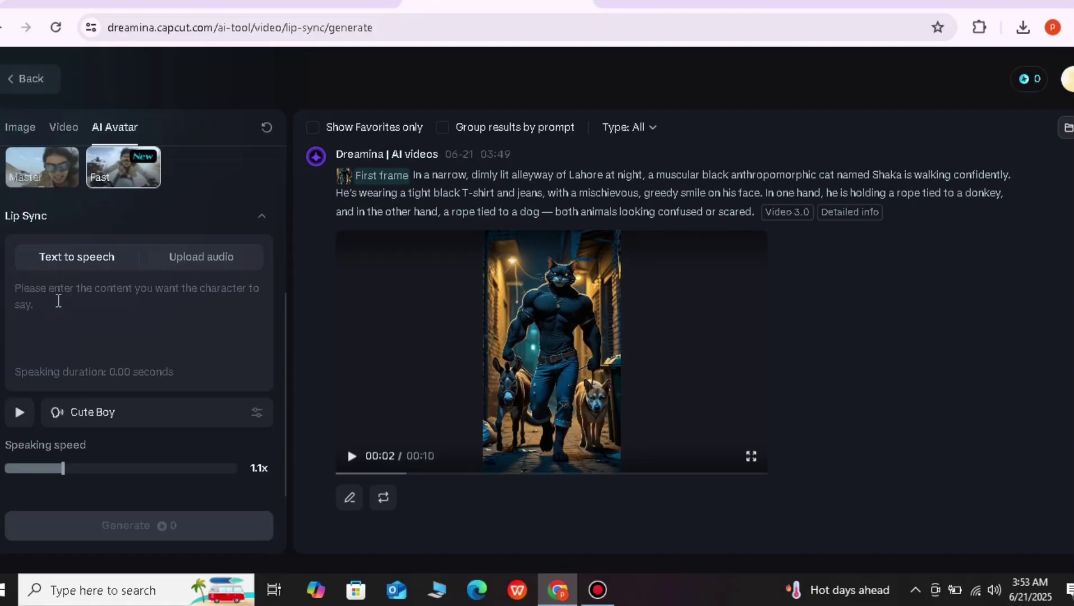
- Enter the speech text "Hello viewers! I am currently standing in the heart of Paris — right in front of the Eiffel Tower..." ending with "beautiful view."
{"action": "scroll", "coordinate": [145, 337], "scroll_direction": "up", "scroll_amount": 4}
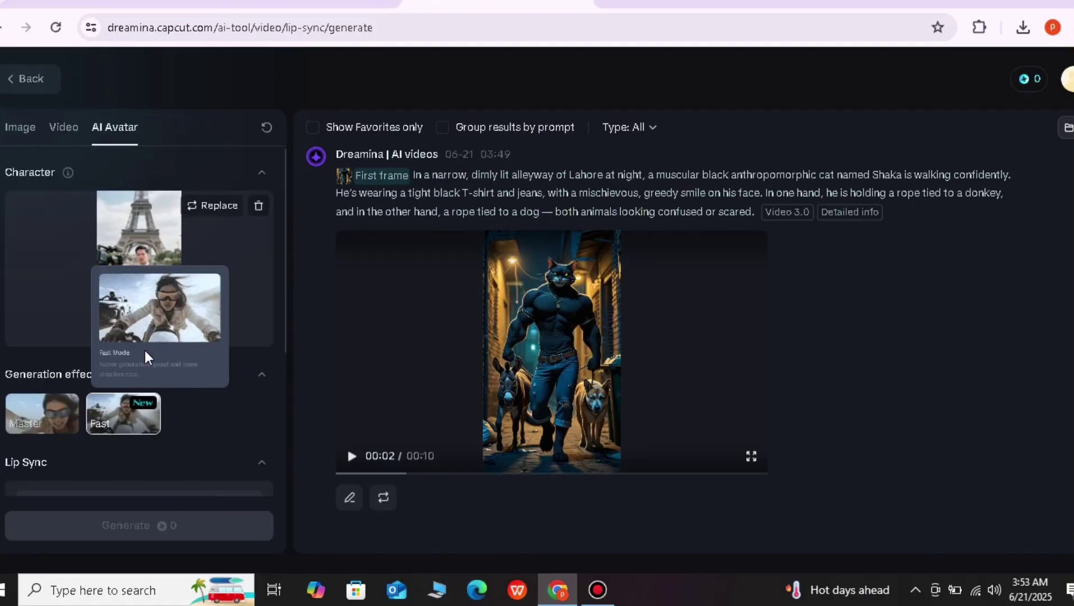
{"action": "scroll", "coordinate": [145, 350], "scroll_direction": "down", "scroll_amount": 4}
{"action": "type", "text": "Hello viewers! I am currently standing in the heart of Paris — right in front of the Eiffel Tower. Behind me, you can see the world-famous landmark where thousands of people come daily to enjoy the beautiful view."}
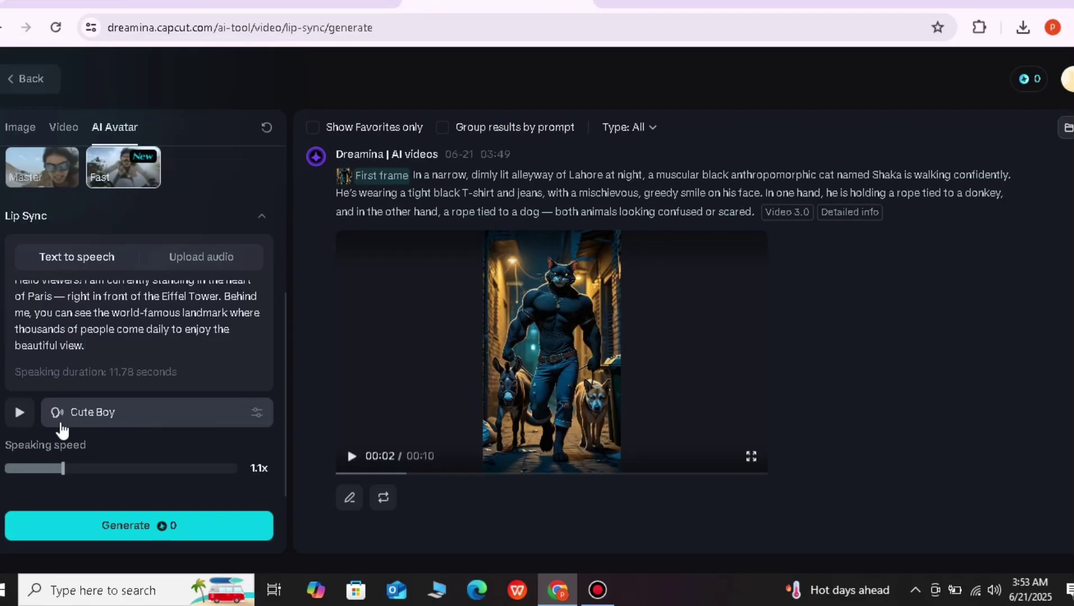
- Browse the voices, filter them to Male, preview and choose the Charlie voice, and close the voice list
{"action": "left_click", "coordinate": [257, 413]}
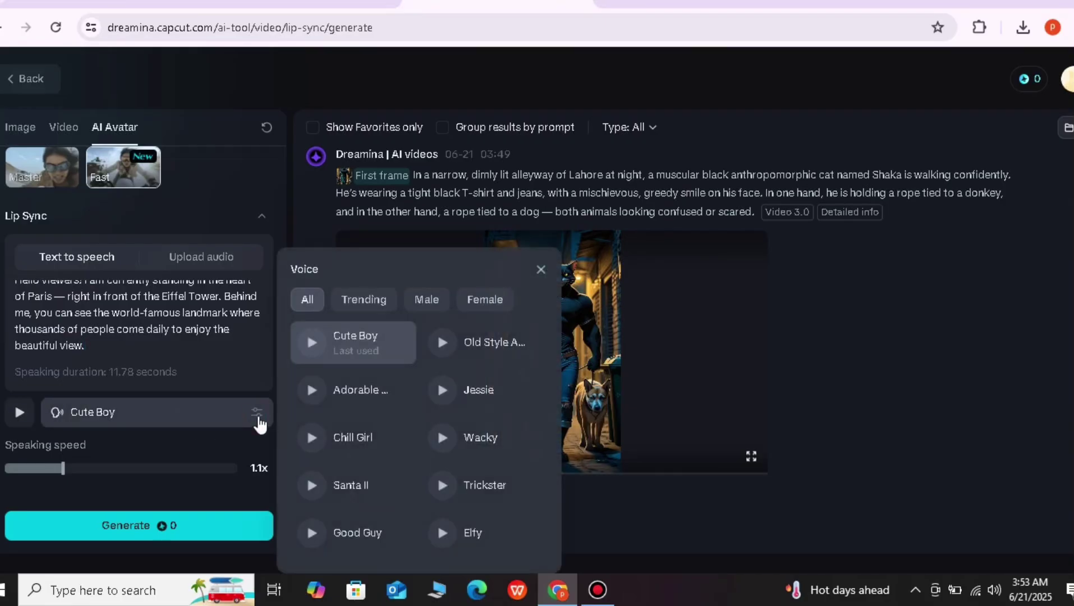
{"action": "scroll", "coordinate": [387, 429], "scroll_direction": "down", "scroll_amount": 6}
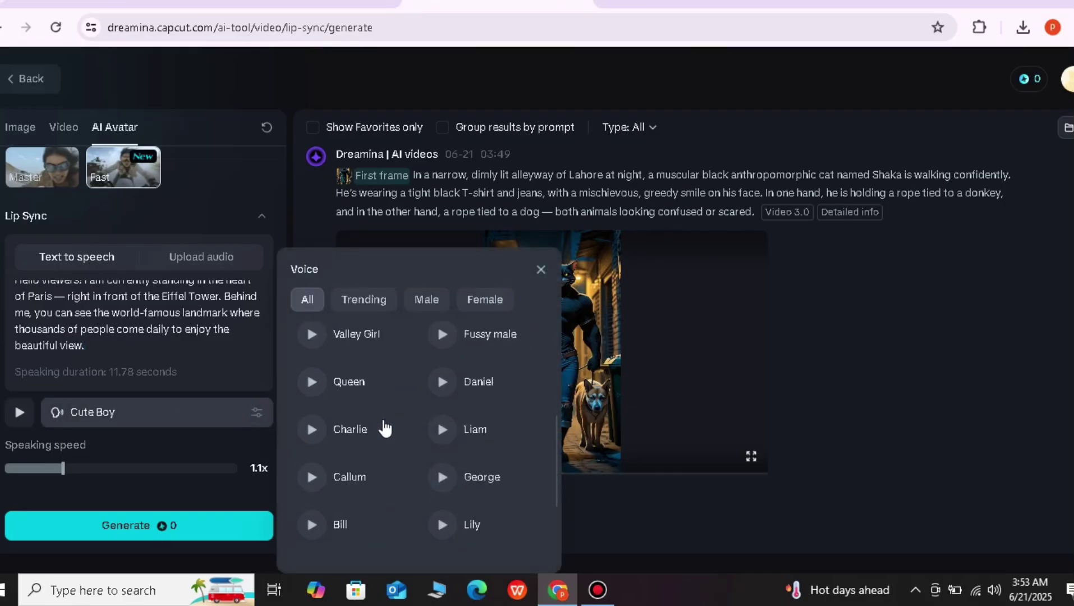
{"action": "scroll", "coordinate": [382, 421], "scroll_direction": "up", "scroll_amount": 6}
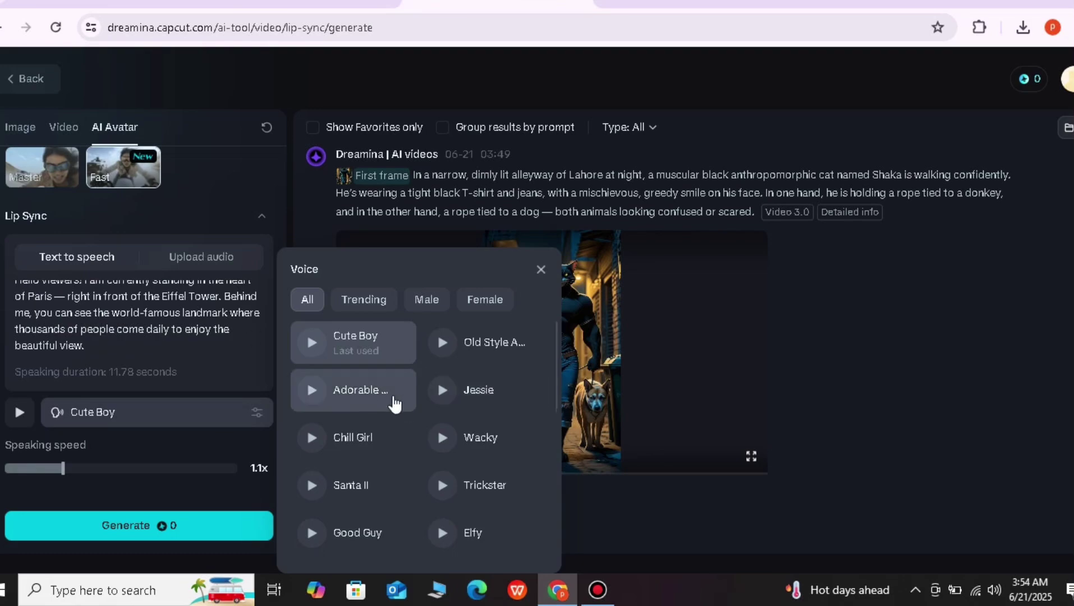
{"action": "left_click", "coordinate": [425, 299]}
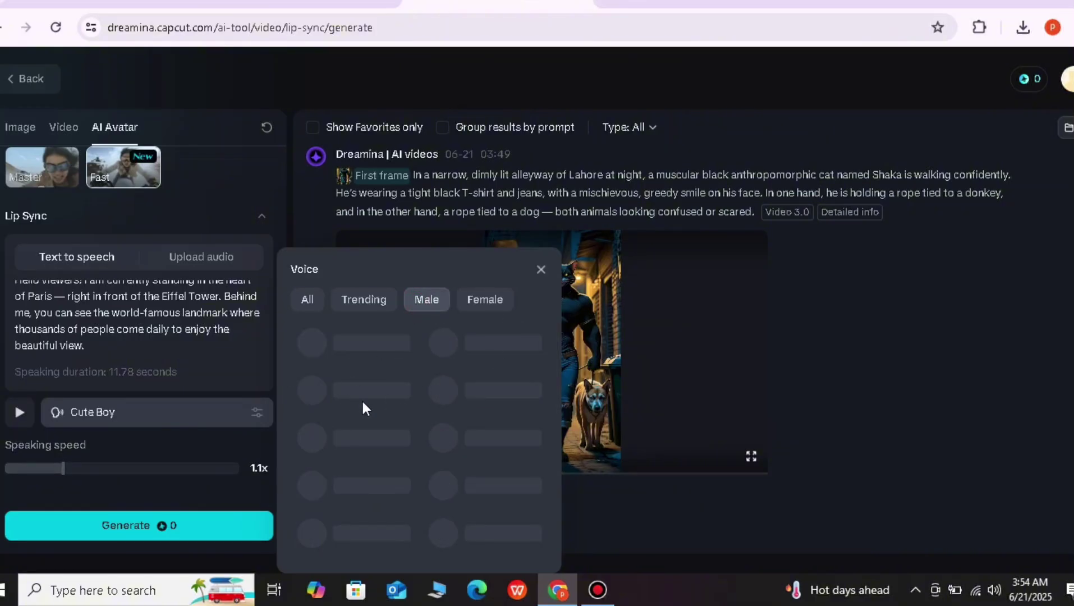
{"action": "left_click", "coordinate": [310, 341]}
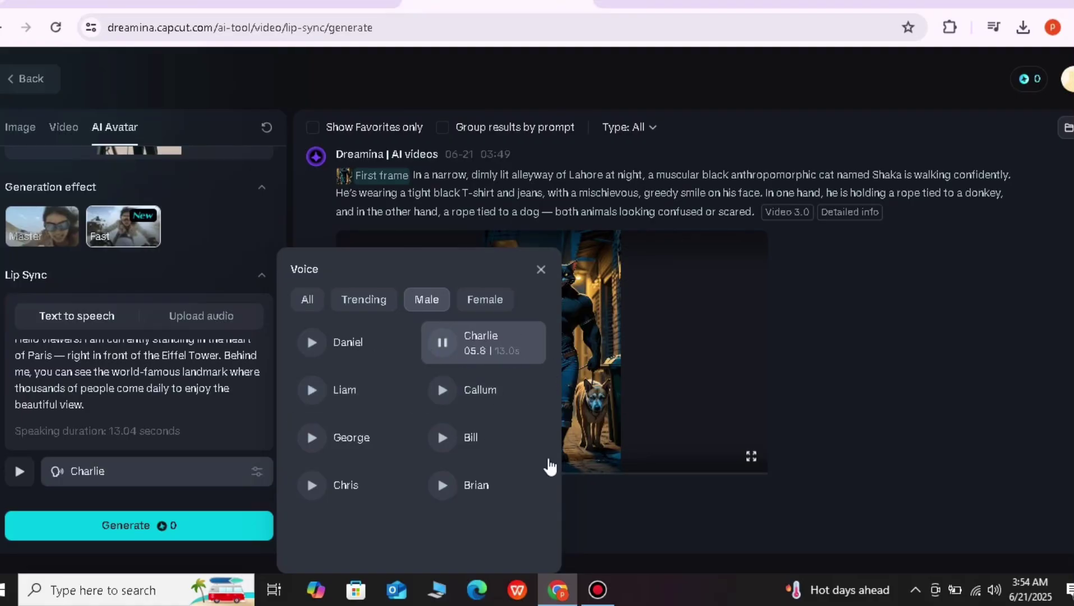
{"action": "left_click", "coordinate": [442, 343]}
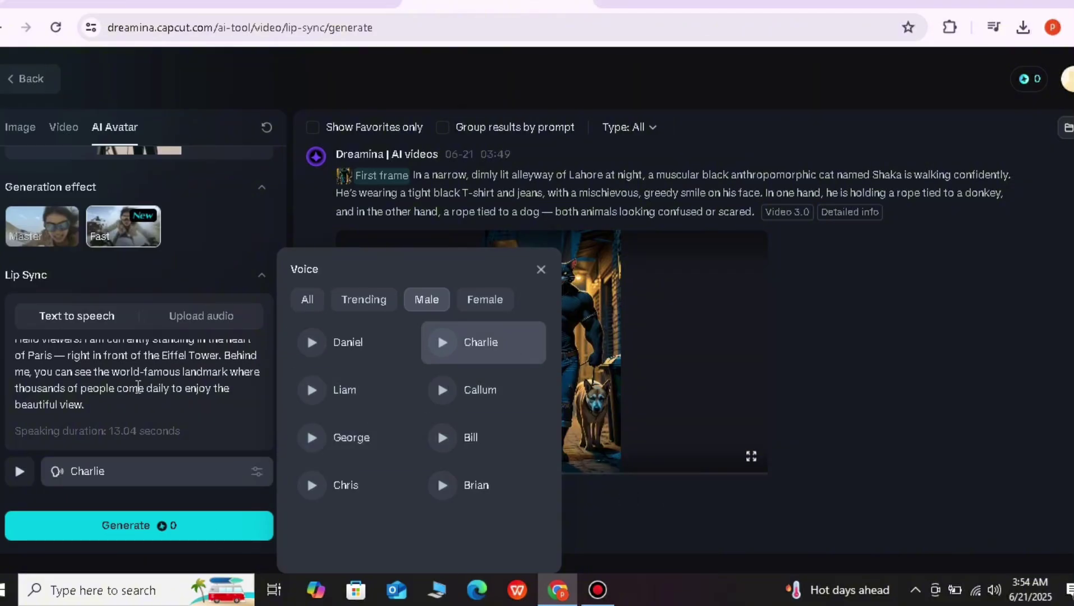
{"action": "left_click", "coordinate": [541, 270]}
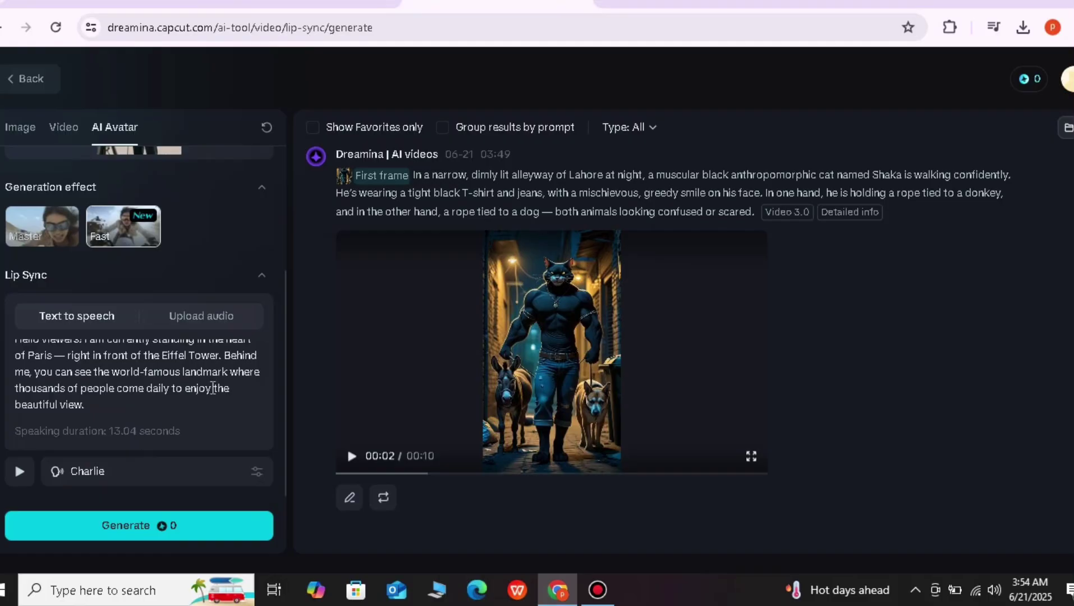
{"action": "scroll", "coordinate": [191, 365], "scroll_direction": "up", "scroll_amount": 1}
{"action": "scroll", "coordinate": [187, 378], "scroll_direction": "down", "scroll_amount": 1}
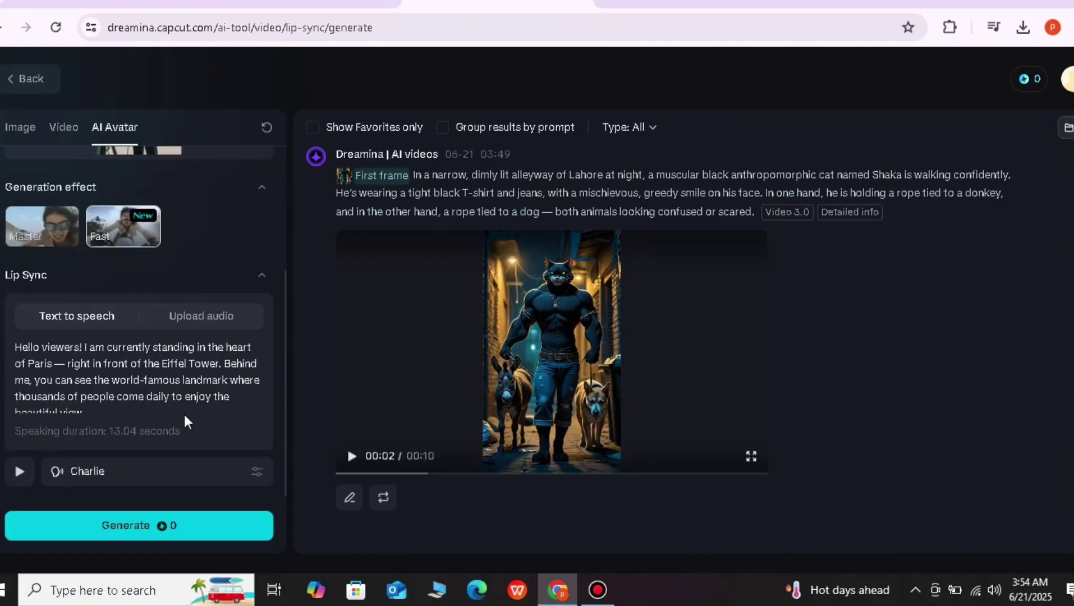
{"action": "scroll", "coordinate": [195, 364], "scroll_direction": "up", "scroll_amount": 1}
{"action": "scroll", "coordinate": [196, 363], "scroll_direction": "down", "scroll_amount": 1}
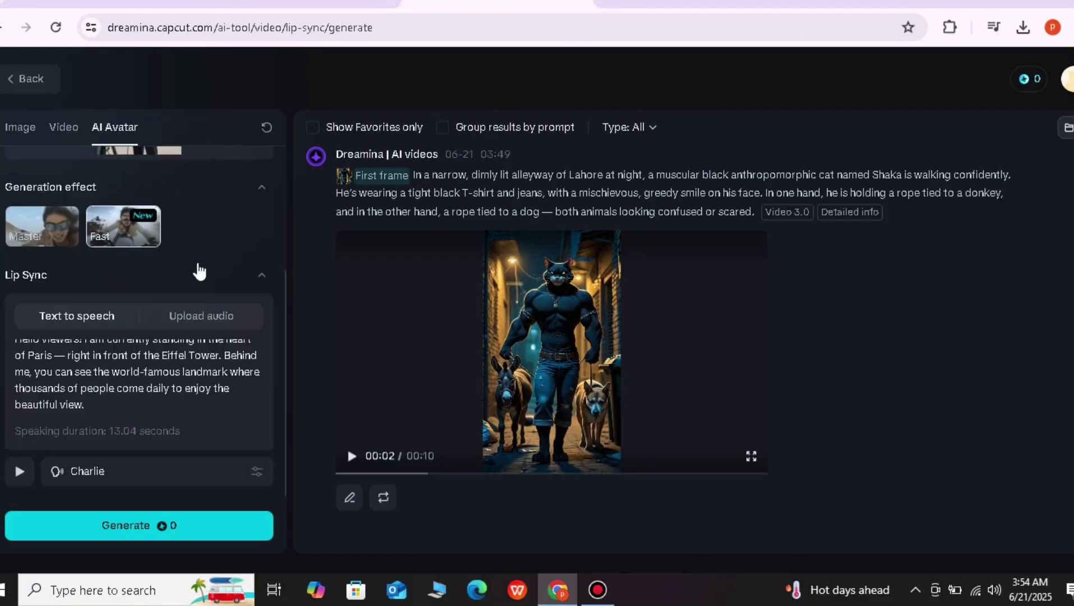
{"action": "scroll", "coordinate": [198, 270], "scroll_direction": "up", "scroll_amount": 1}
{"action": "scroll", "coordinate": [225, 315], "scroll_direction": "down", "scroll_amount": 1}
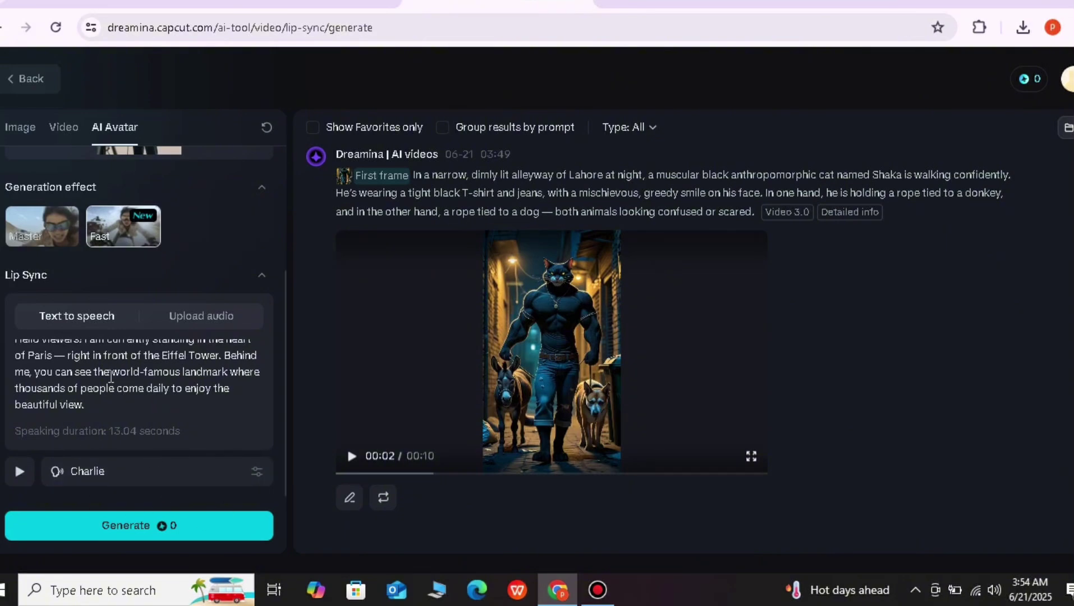
{"action": "left_click", "coordinate": [212, 330]}
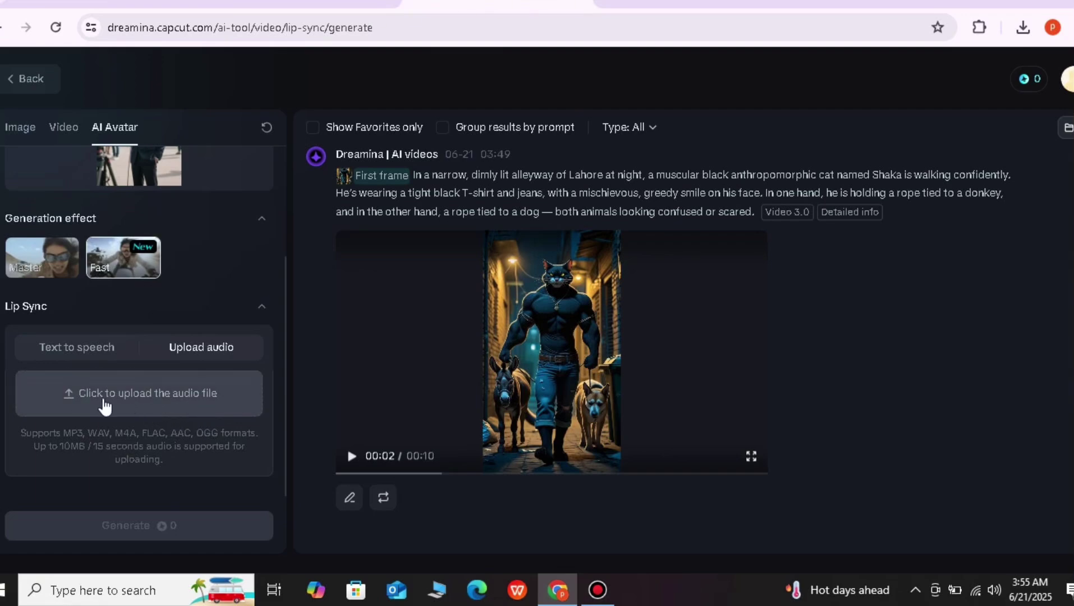
{"action": "left_click", "coordinate": [131, 397]}
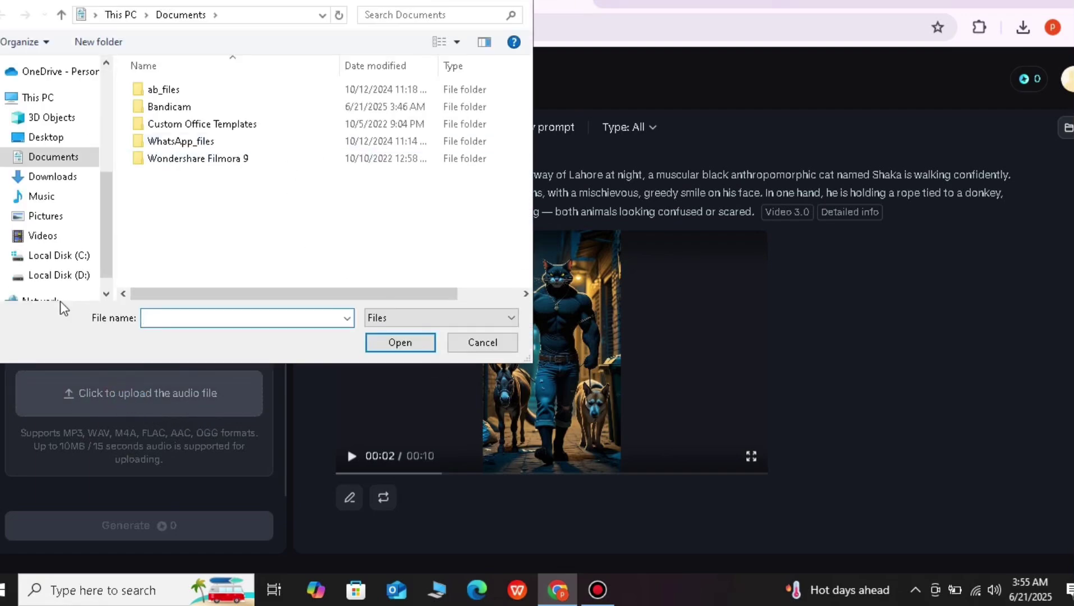
{"action": "left_click", "coordinate": [471, 348]}
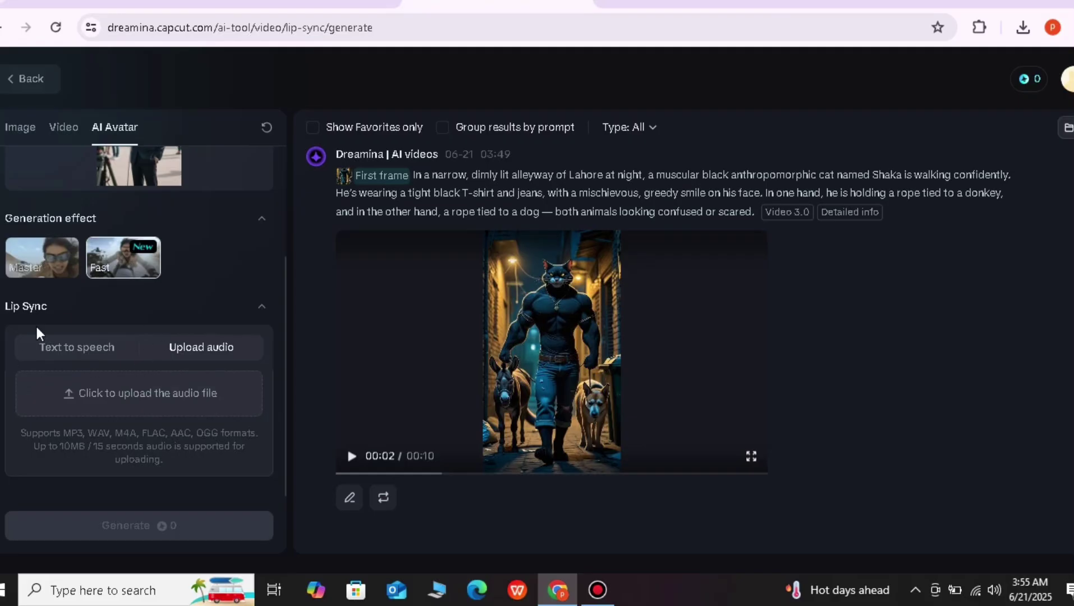
{"action": "left_click", "coordinate": [66, 352]}
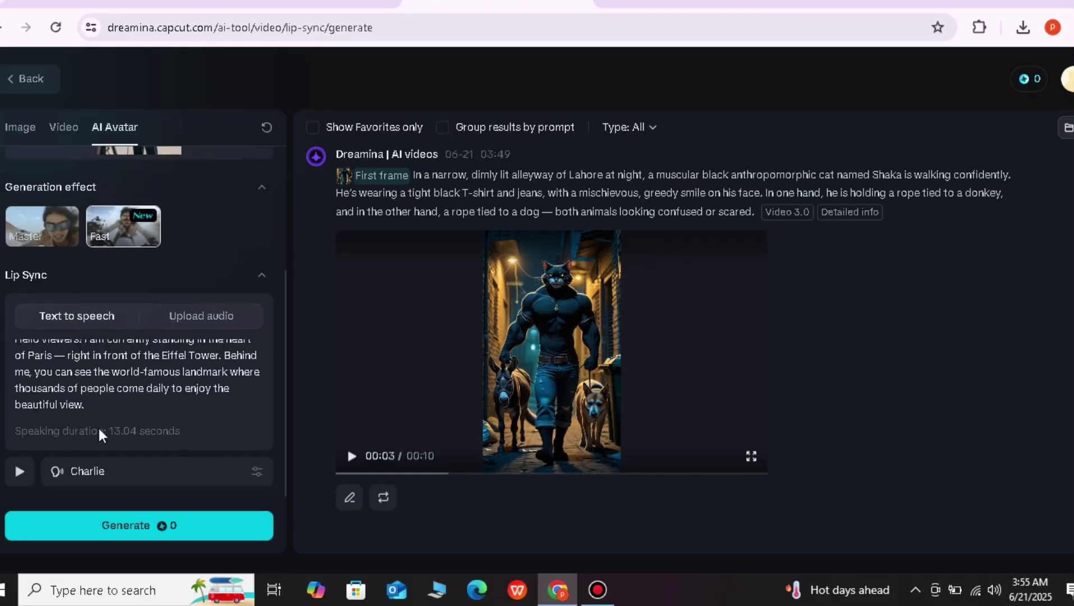
- Generate the lip-sync video with the Fast effect, preview it in full screen, and leave full screen
{"action": "scroll", "coordinate": [89, 390], "scroll_direction": "up", "scroll_amount": 1}
{"action": "scroll", "coordinate": [89, 388], "scroll_direction": "down", "scroll_amount": 1}
{"action": "left_click", "coordinate": [390, 415]}
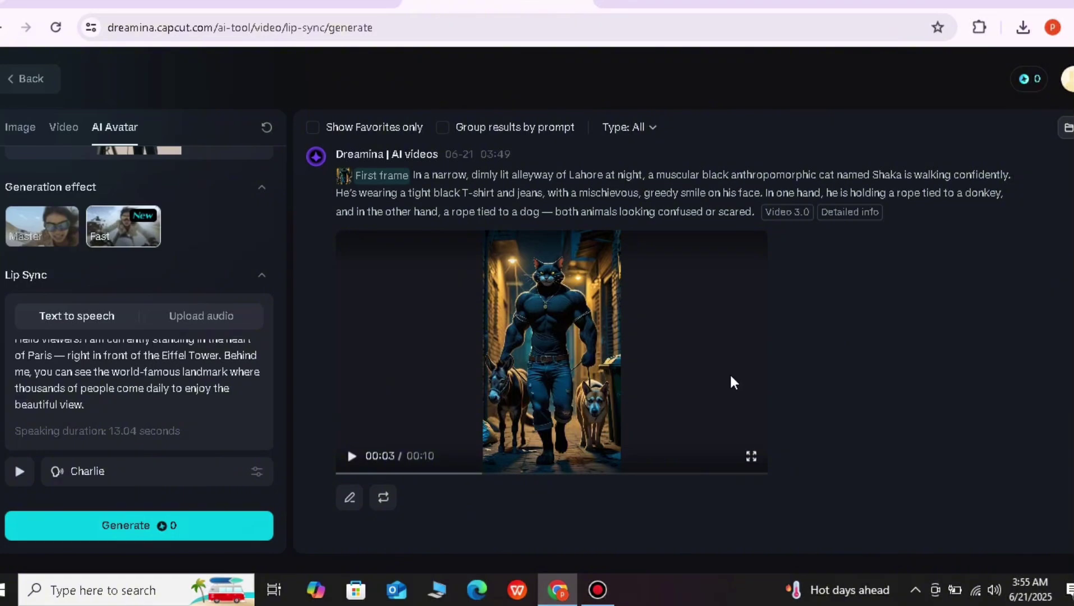
{"action": "left_click", "coordinate": [148, 536]}
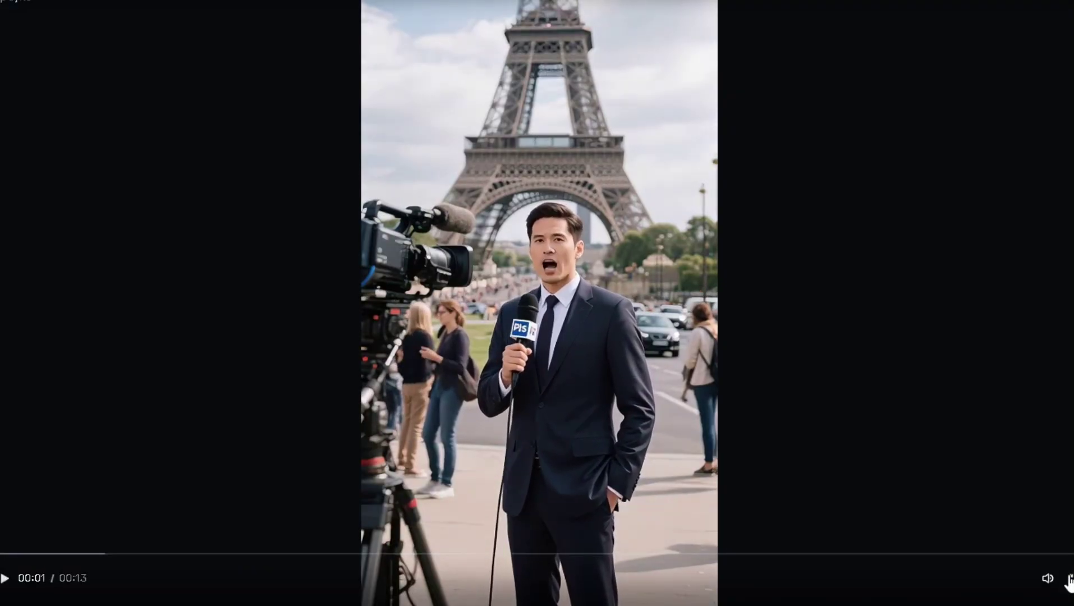
{"action": "key", "text": "Escape"}
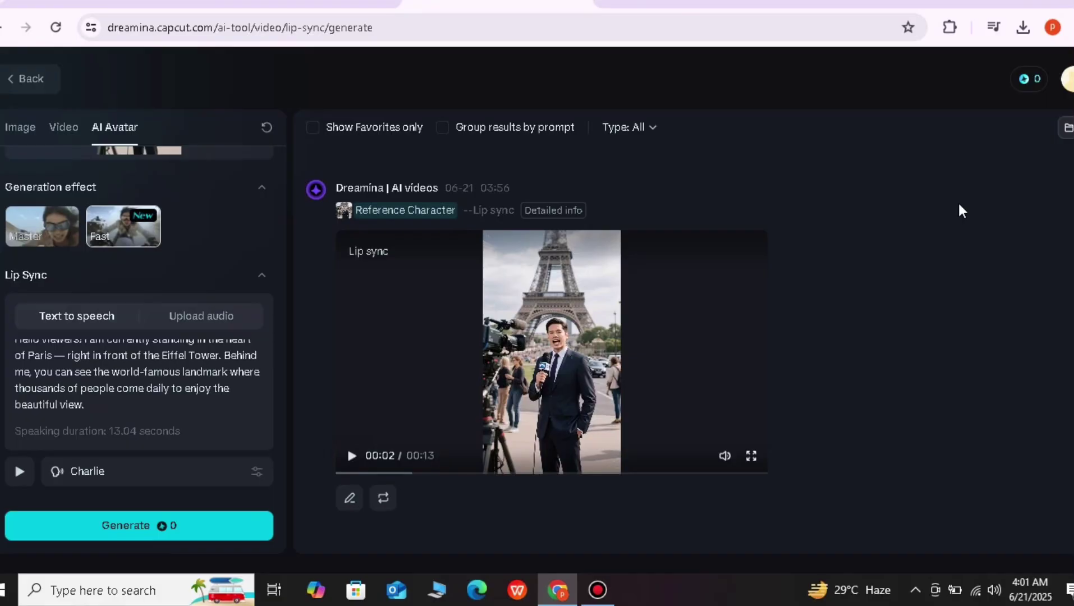
- Replace the reporter character with the jimeng image of the 3 to 4 years old child from Downloads
{"action": "mouse_move", "coordinate": [343, 242]}
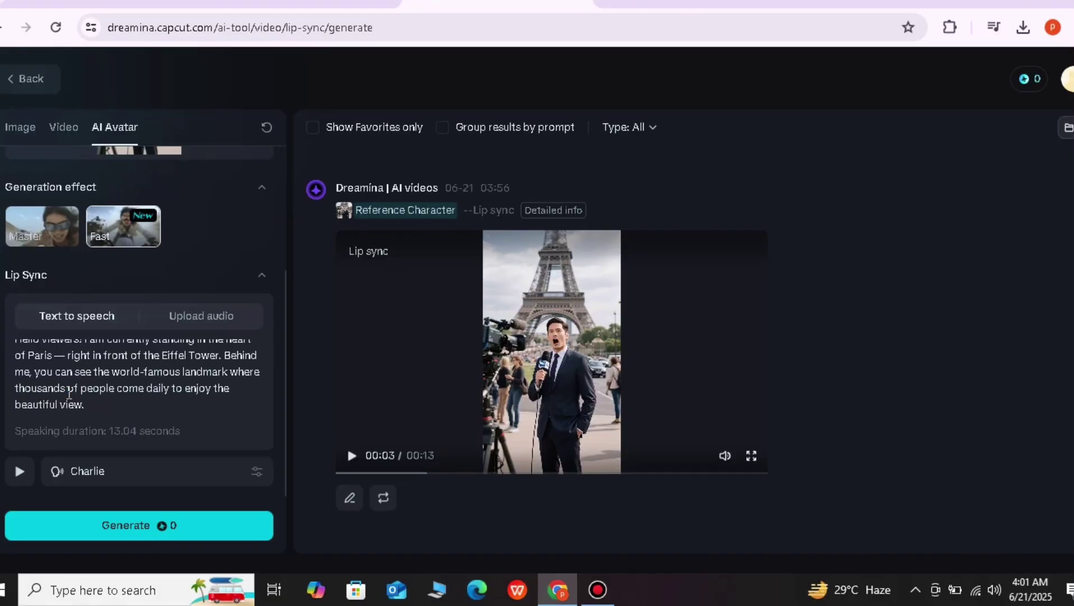
{"action": "scroll", "coordinate": [69, 391], "scroll_direction": "up", "scroll_amount": 2}
{"action": "scroll", "coordinate": [181, 208], "scroll_direction": "up", "scroll_amount": 3}
{"action": "left_click", "coordinate": [256, 210]}
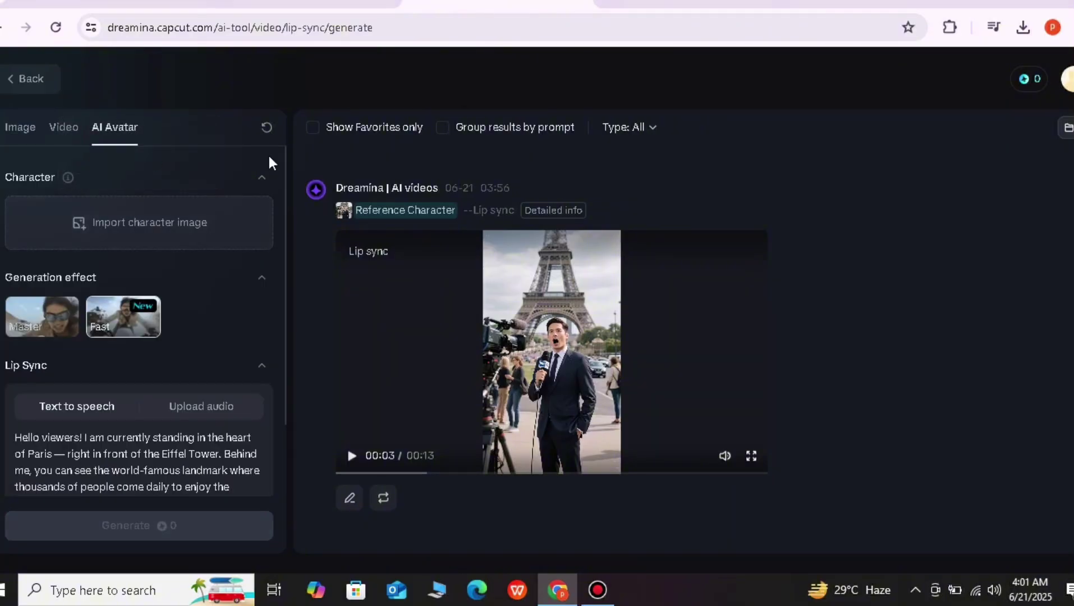
{"action": "double_click", "coordinate": [169, 141]}
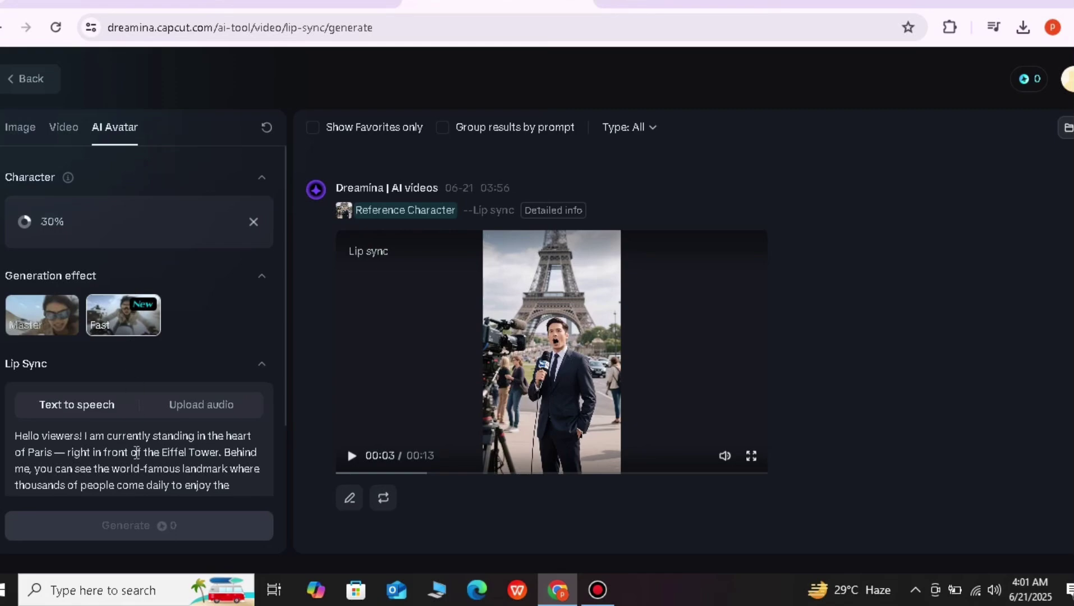
- Shorten the speech text by deleting everything after "right in front of the Eiffel Tower."
{"action": "scroll", "coordinate": [136, 453], "scroll_direction": "down", "scroll_amount": 5}
{"action": "scroll", "coordinate": [135, 419], "scroll_direction": "up", "scroll_amount": 4}
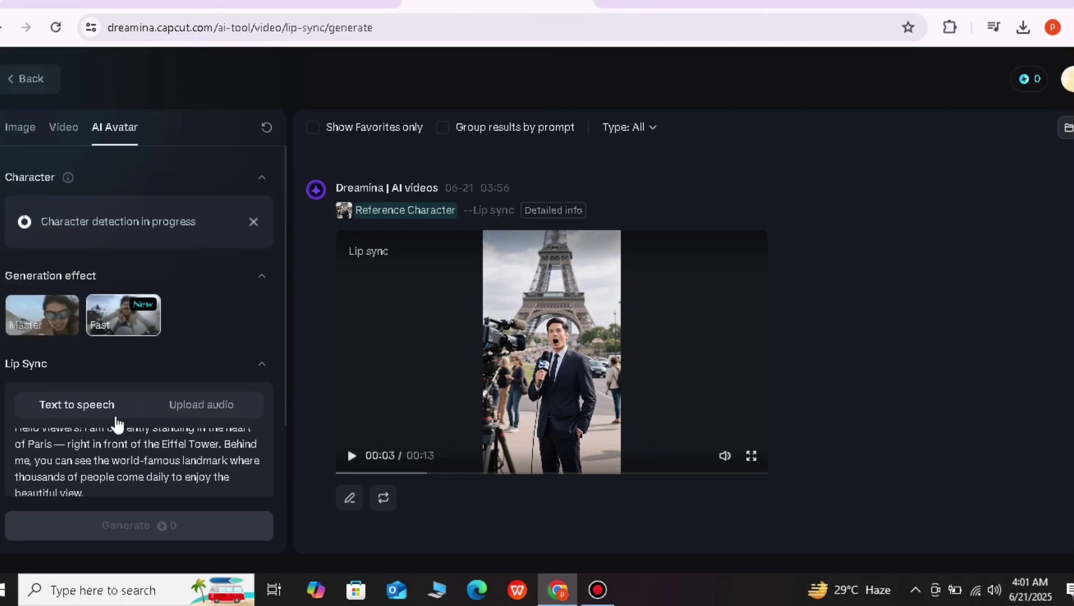
{"action": "scroll", "coordinate": [120, 414], "scroll_direction": "down", "scroll_amount": 3}
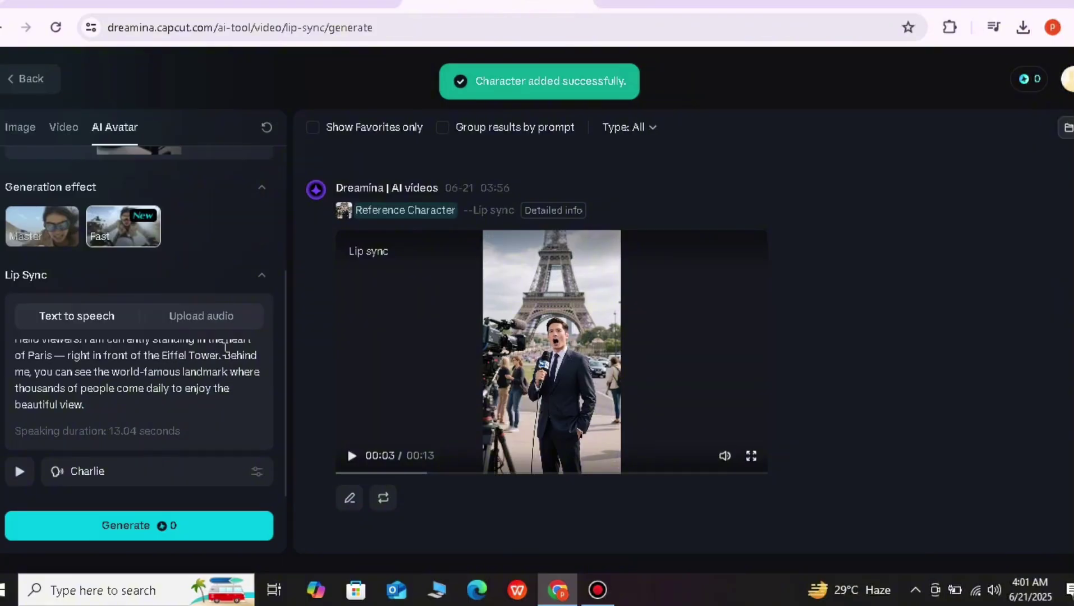
{"action": "left_click_drag", "start_coordinate": [224, 354], "coordinate": [237, 421]}
{"action": "key", "text": "BackSpace"}
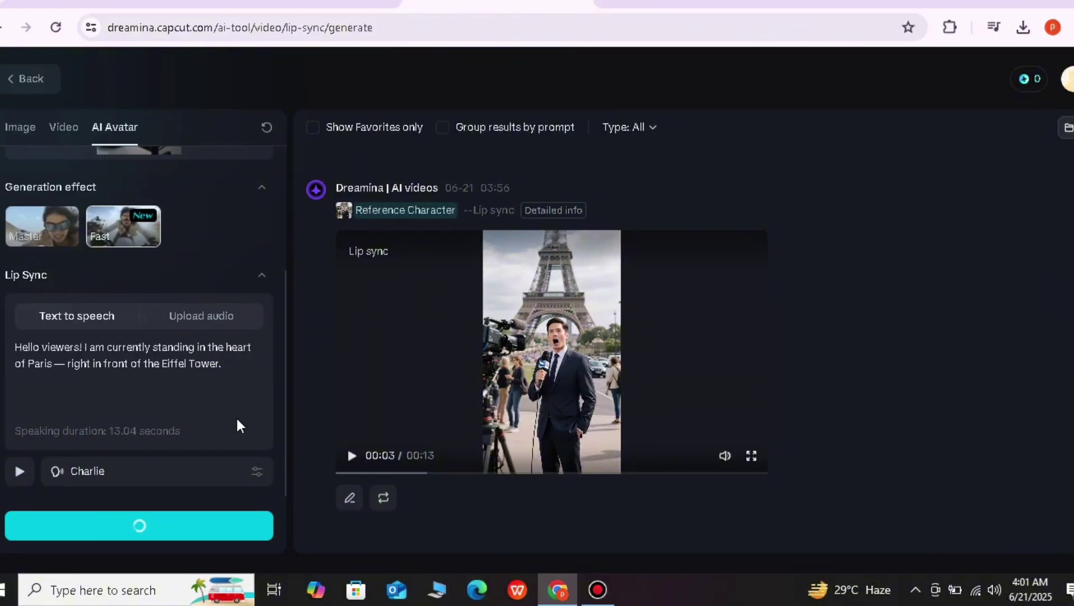
{"action": "scroll", "coordinate": [166, 349], "scroll_direction": "up", "scroll_amount": 3}
{"action": "scroll", "coordinate": [168, 349], "scroll_direction": "down", "scroll_amount": 3}
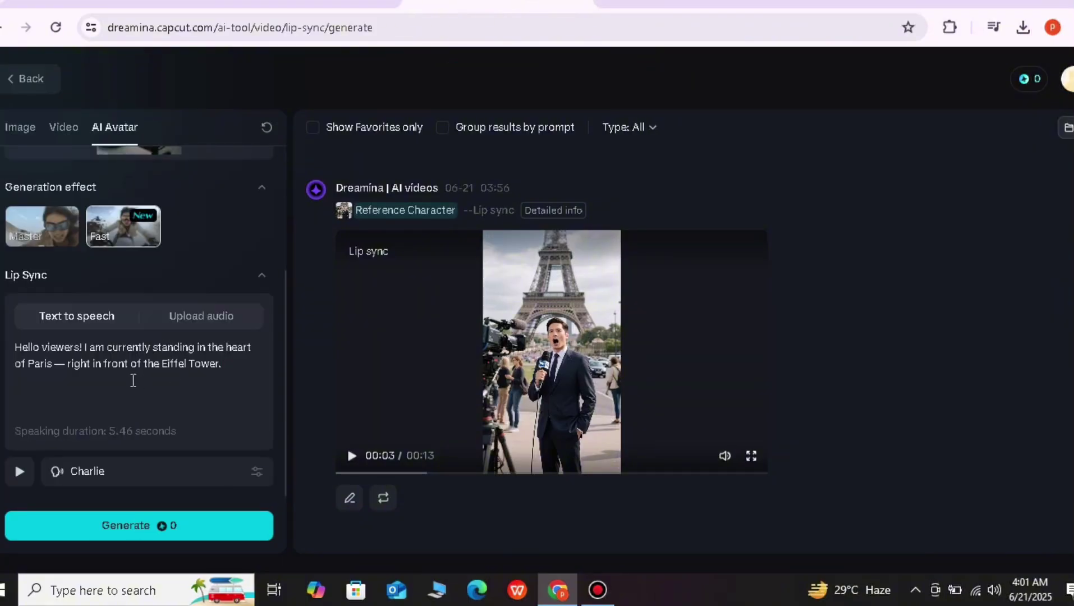
{"action": "scroll", "coordinate": [138, 381], "scroll_direction": "up", "scroll_amount": 3}
{"action": "scroll", "coordinate": [152, 387], "scroll_direction": "down", "scroll_amount": 2}
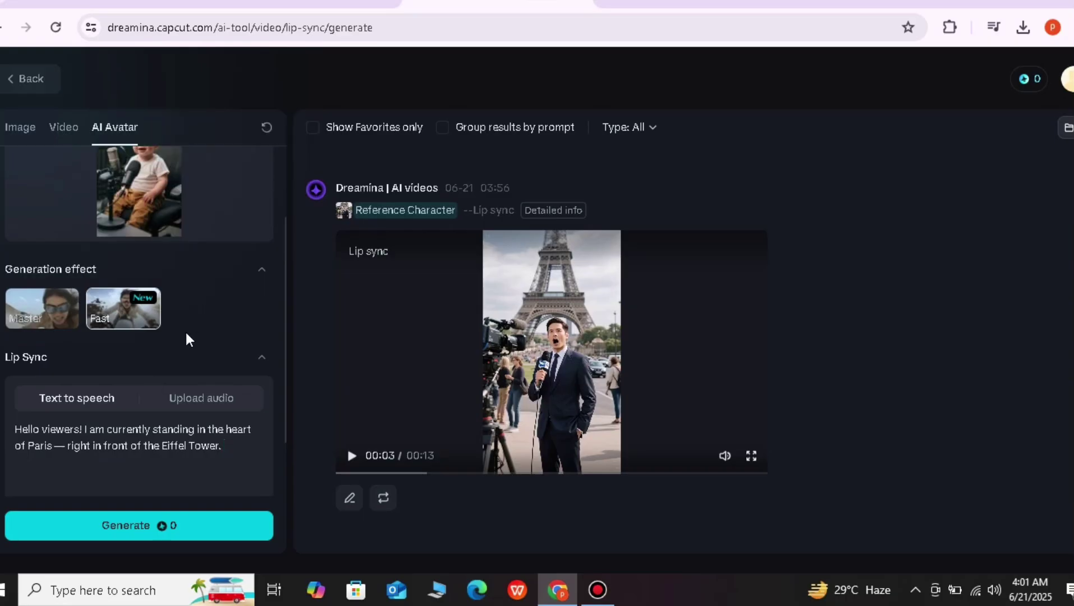
{"action": "scroll", "coordinate": [186, 332], "scroll_direction": "down", "scroll_amount": 2}
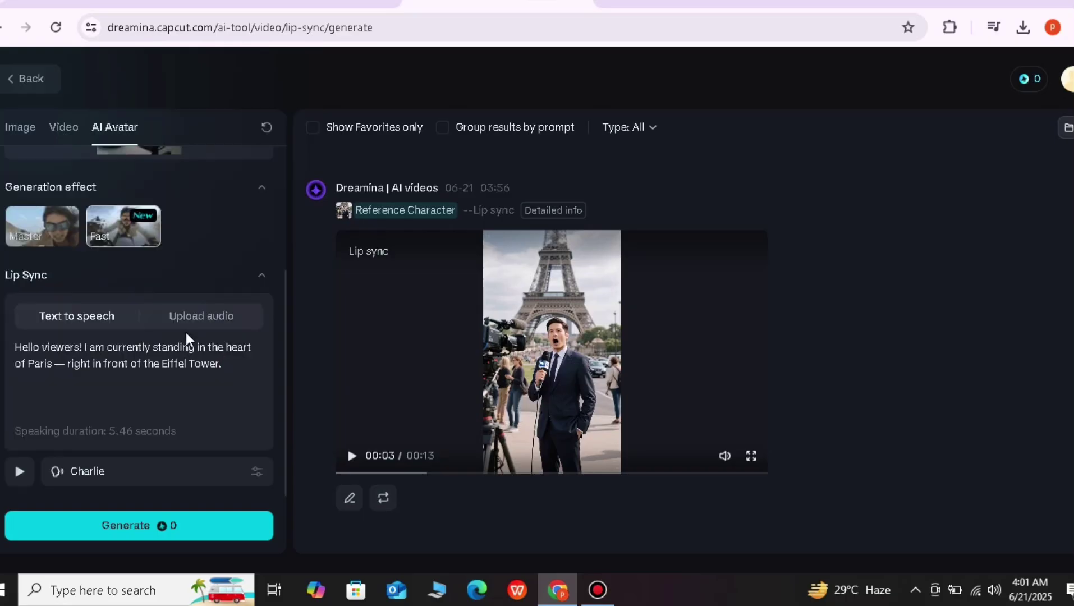
- Check the audio upload option, return to text to speech, and change the speech voice to Cute Boy
{"action": "left_click", "coordinate": [169, 320]}
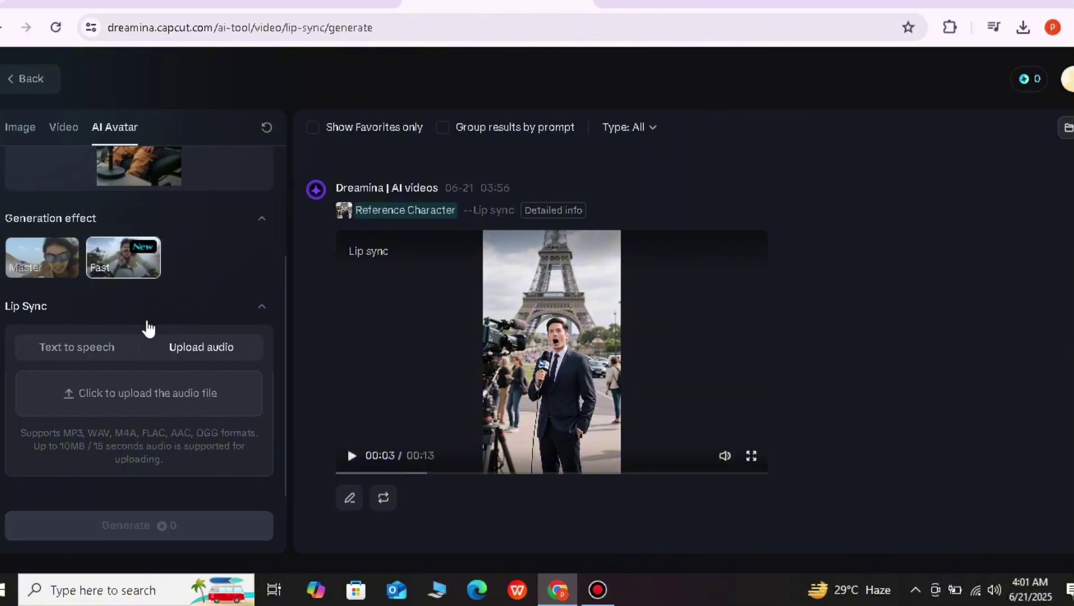
{"action": "left_click", "coordinate": [95, 359]}
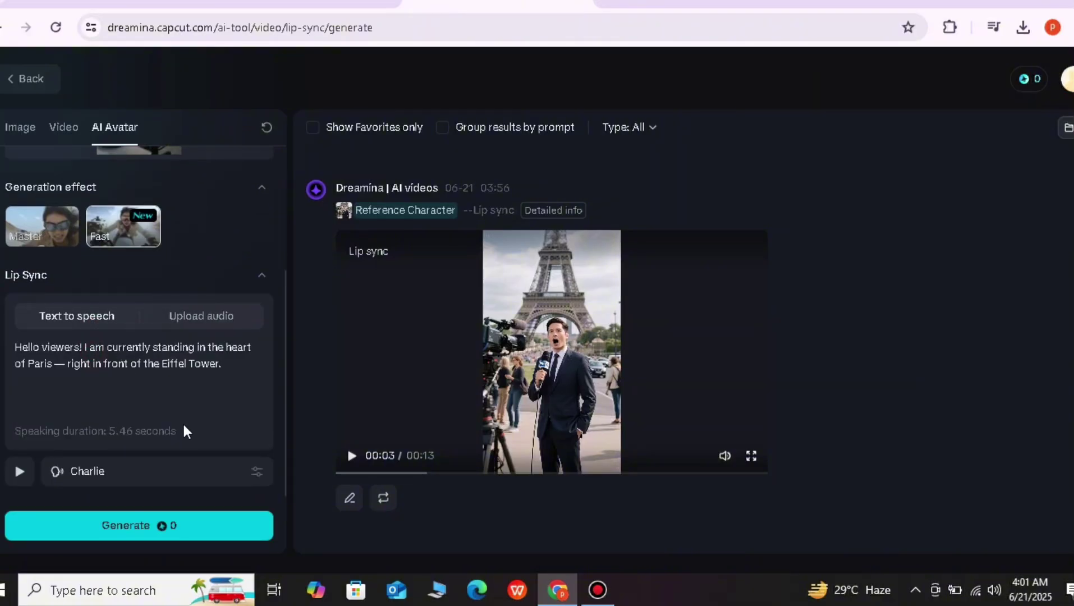
{"action": "left_click", "coordinate": [251, 480]}
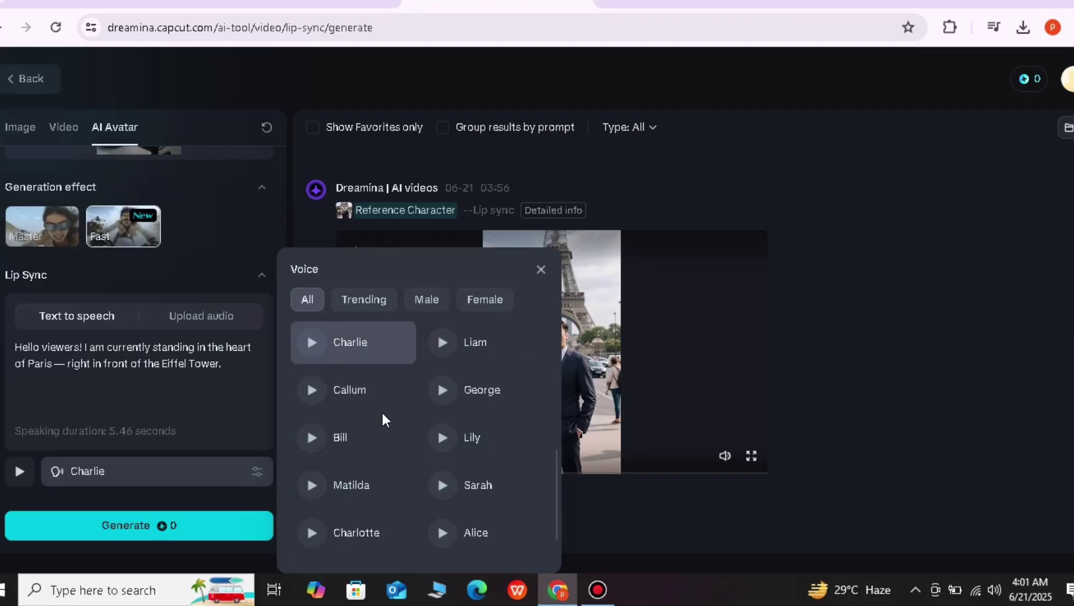
{"action": "scroll", "coordinate": [428, 411], "scroll_direction": "down", "scroll_amount": 1}
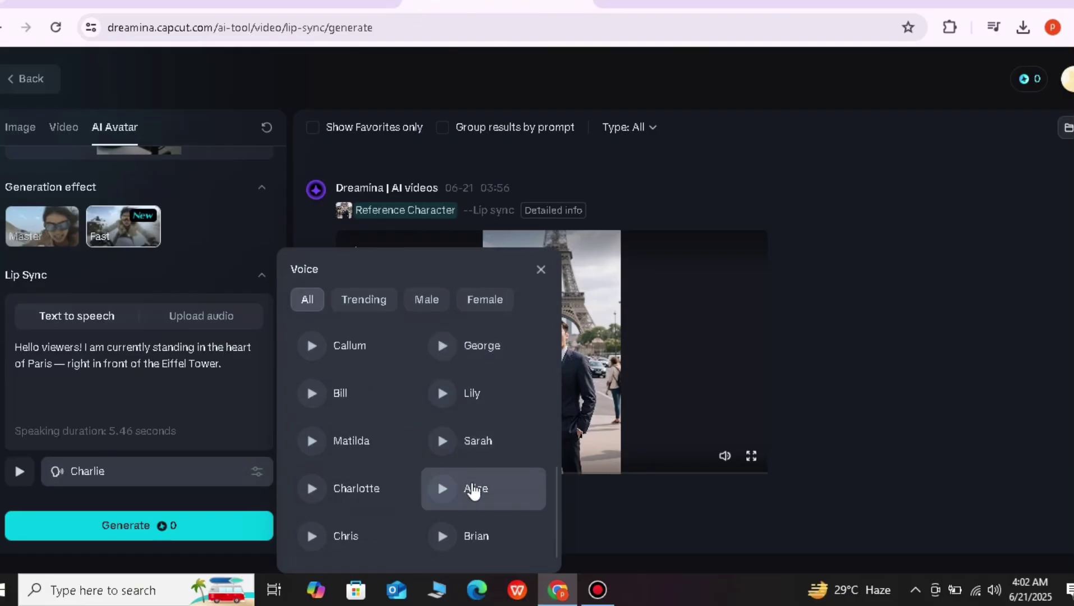
{"action": "scroll", "coordinate": [472, 500], "scroll_direction": "up", "scroll_amount": 5}
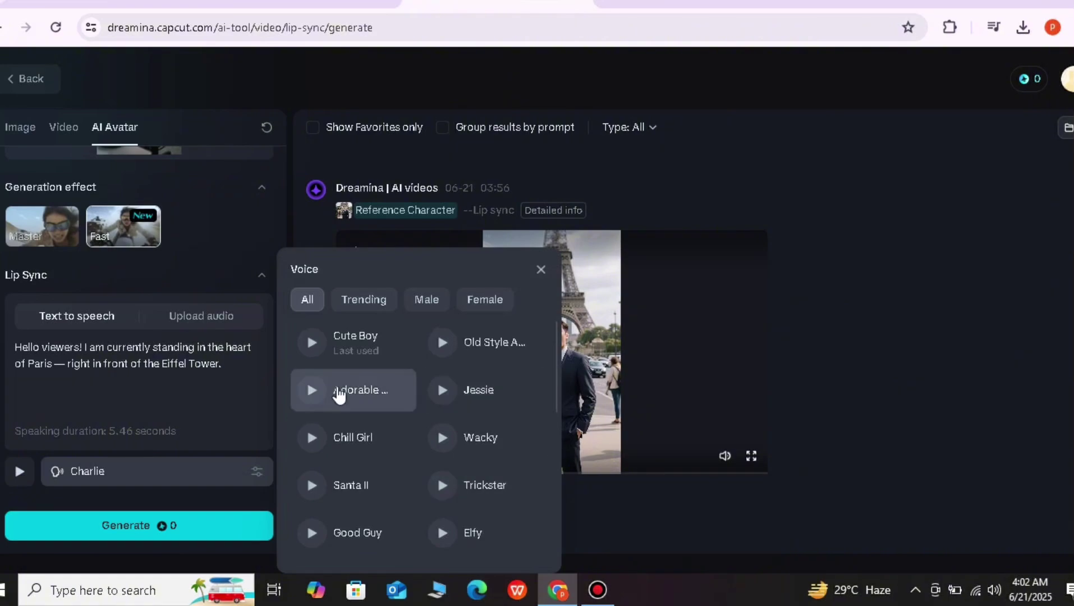
{"action": "left_click", "coordinate": [307, 354]}
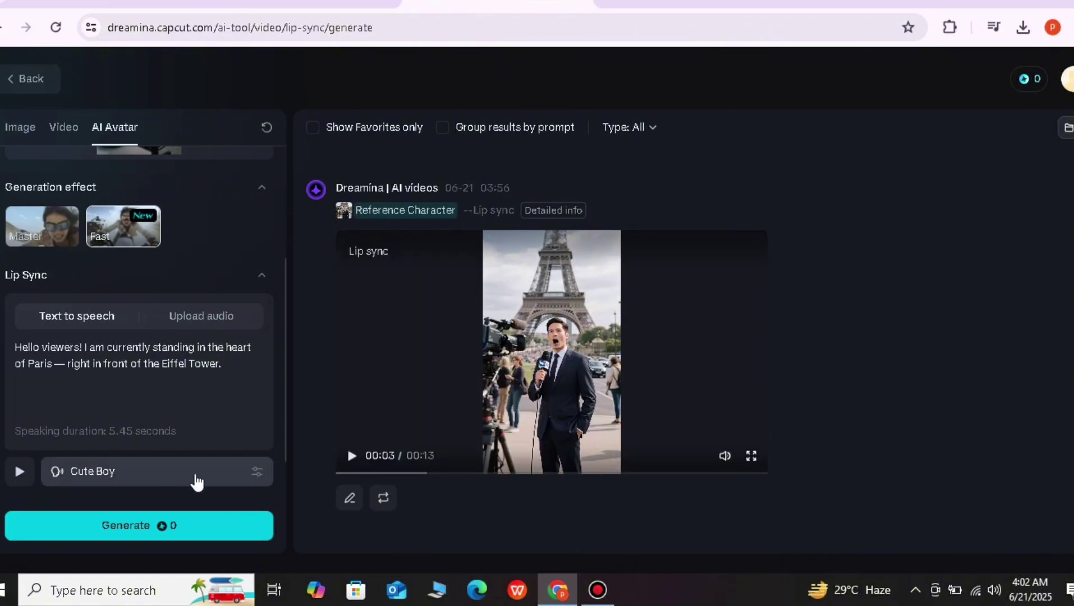
{"action": "scroll", "coordinate": [191, 472], "scroll_direction": "down", "scroll_amount": 1}
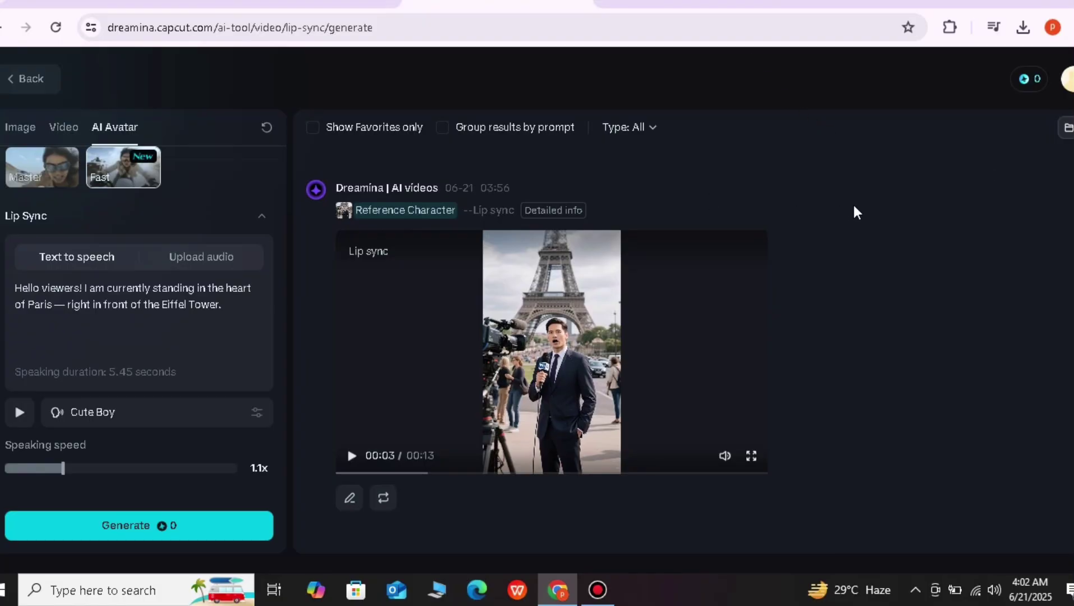
- Look through the earlier generated videos and images in the results history, and return to the latest lip-sync result
{"action": "scroll", "coordinate": [853, 202], "scroll_direction": "up", "scroll_amount": 10}
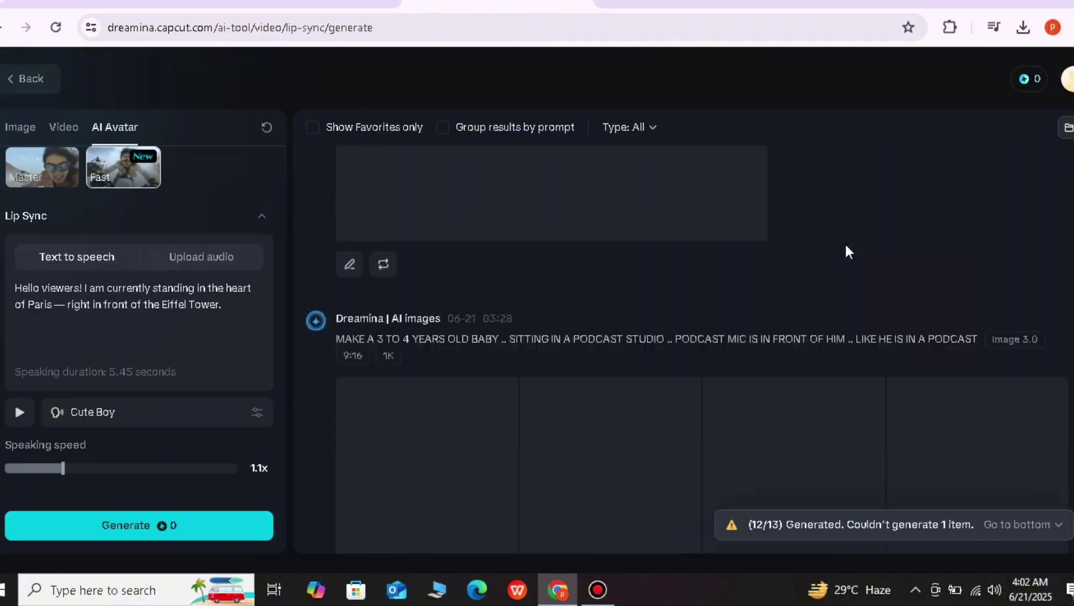
{"action": "scroll", "coordinate": [846, 247], "scroll_direction": "up", "scroll_amount": 10}
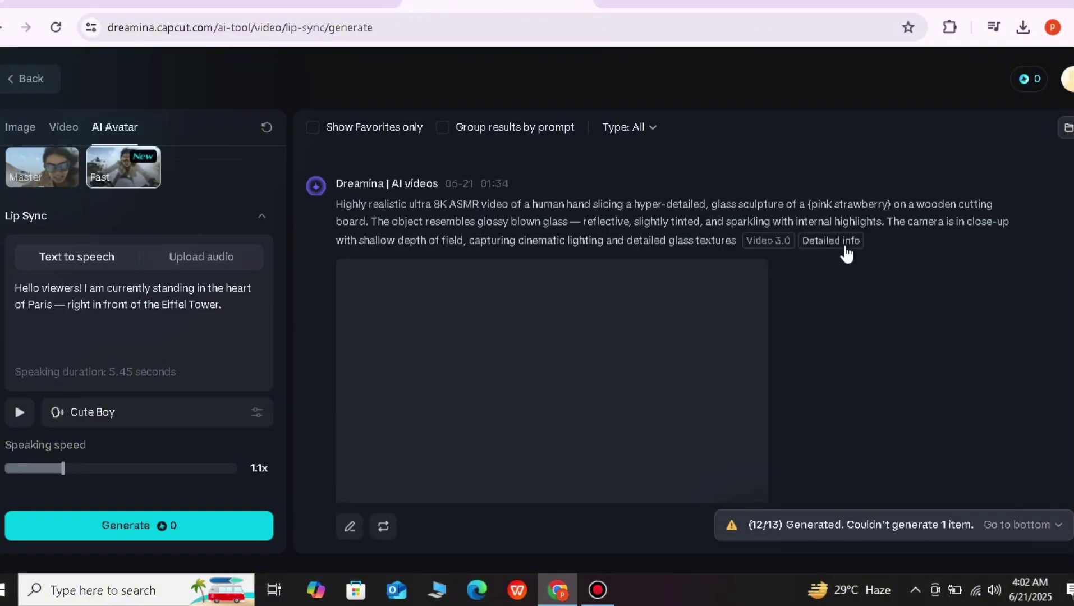
{"action": "scroll", "coordinate": [847, 255], "scroll_direction": "down", "scroll_amount": 3}
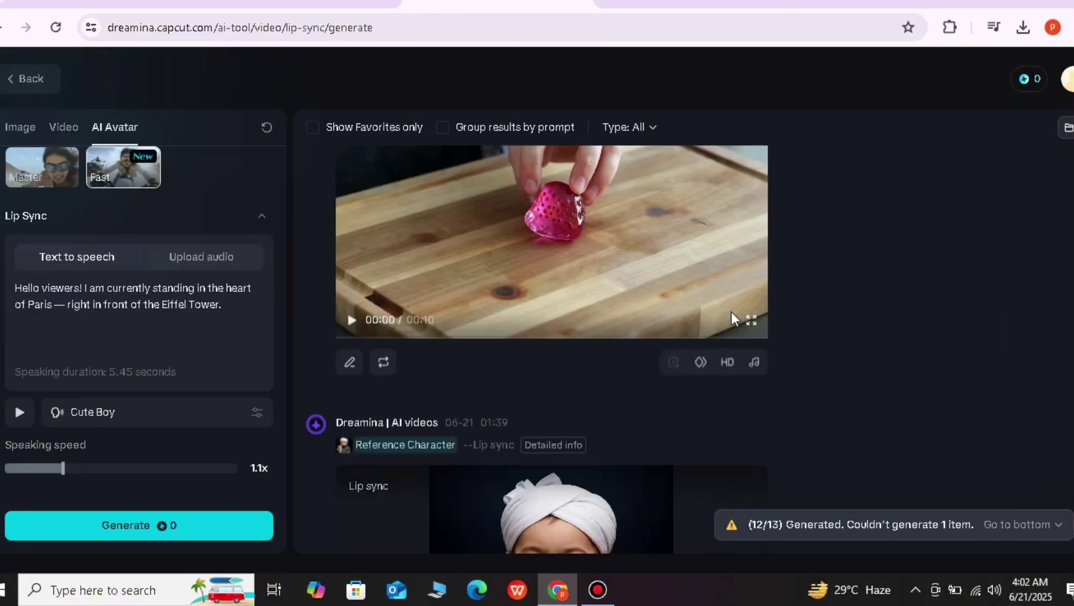
{"action": "scroll", "coordinate": [893, 304], "scroll_direction": "down", "scroll_amount": 15}
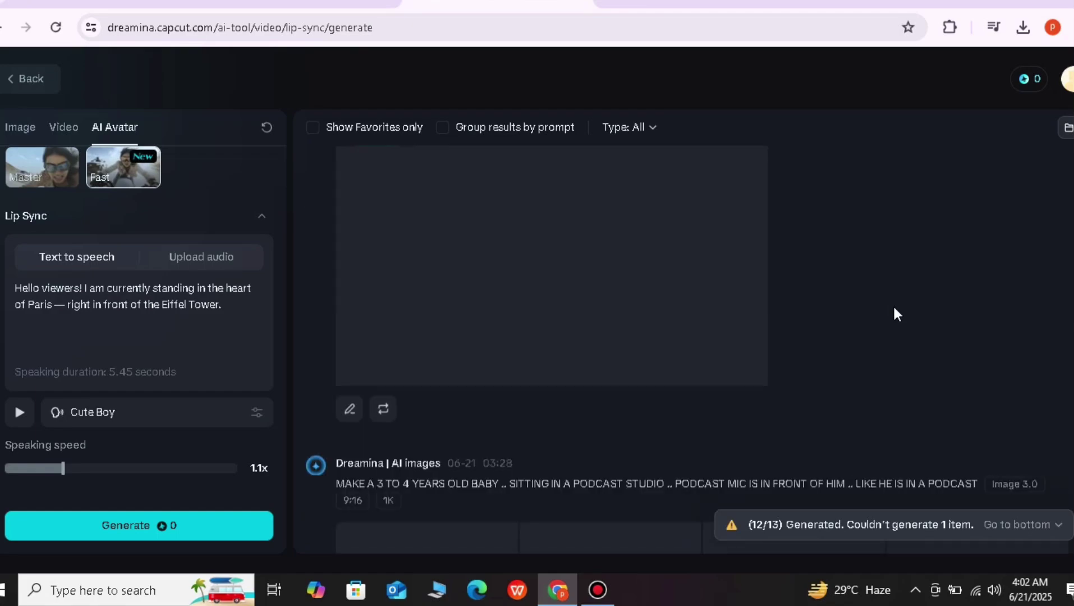
{"action": "scroll", "coordinate": [893, 303], "scroll_direction": "down", "scroll_amount": 10}
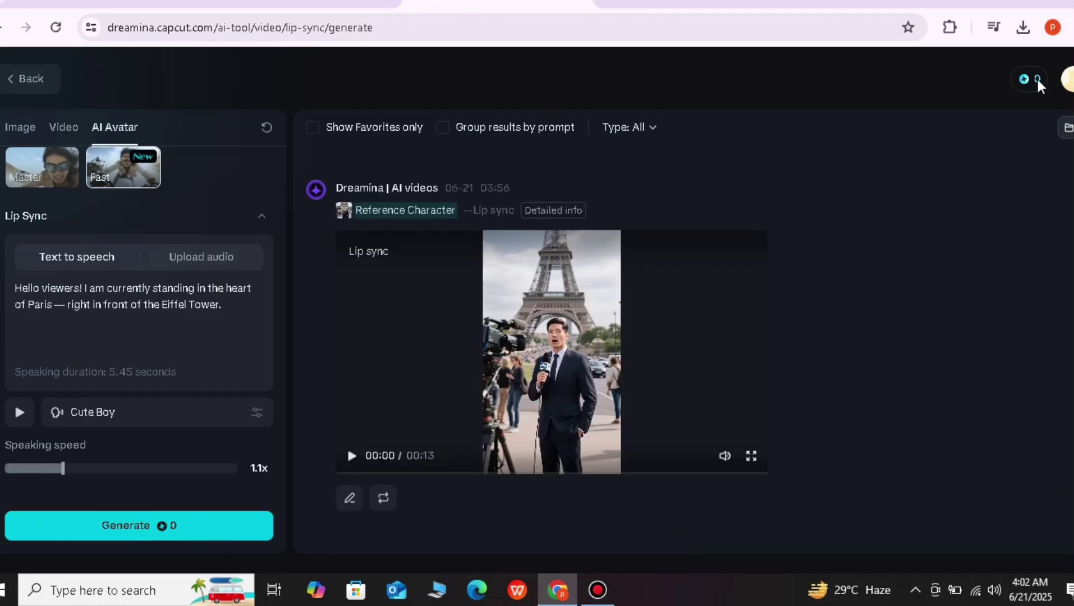
- Generate the child's lip-sync video, play it in full screen, and leave full screen
{"action": "left_click", "coordinate": [114, 534]}
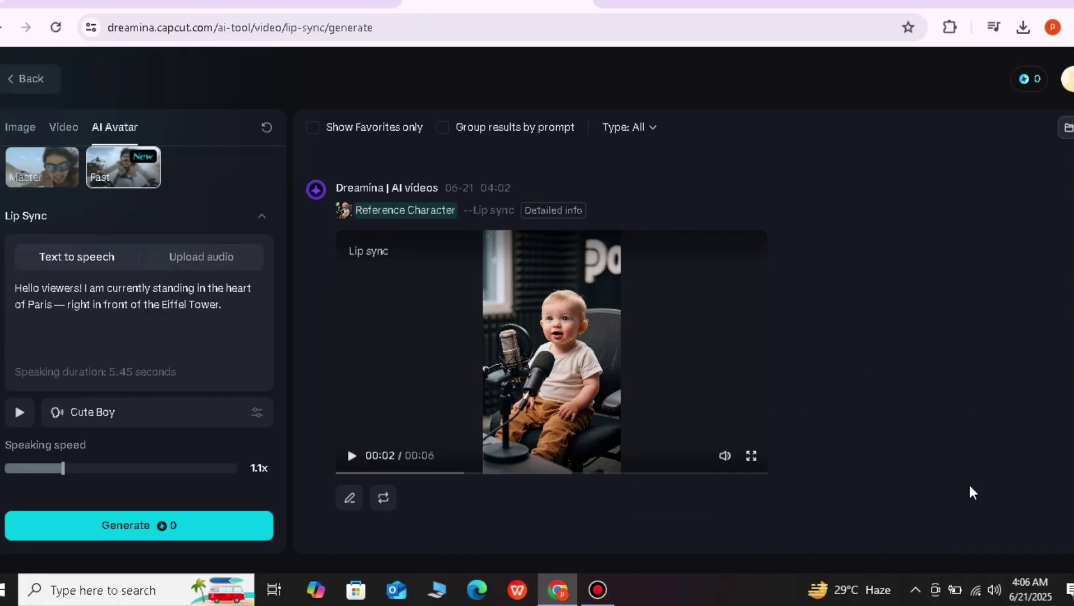
{"action": "left_click", "coordinate": [751, 455]}
{"action": "left_click", "coordinate": [7, 579]}
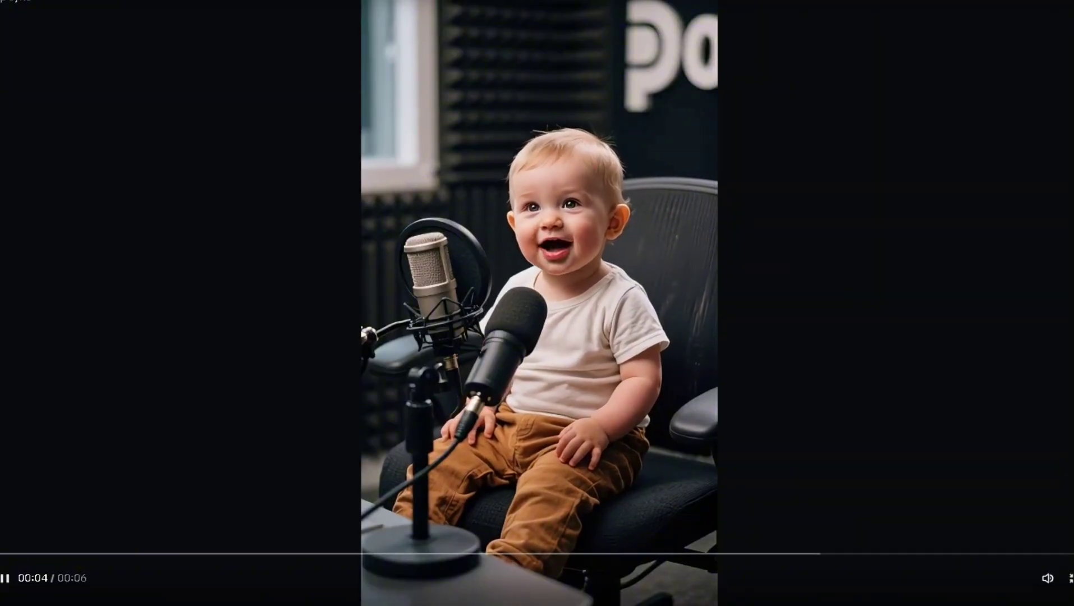
{"action": "key", "text": "Escape"}
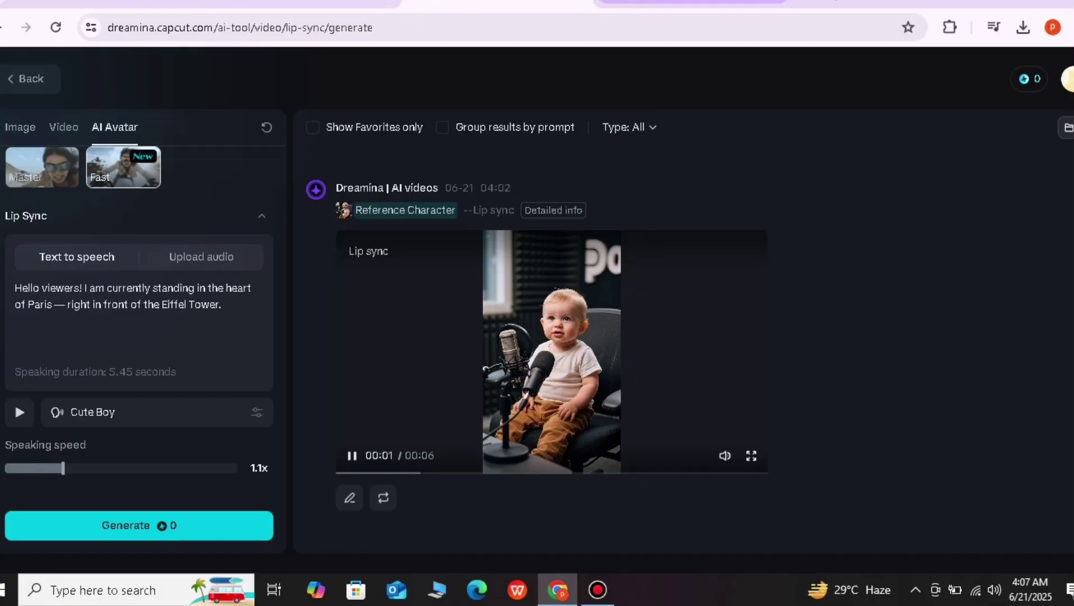
- Search Google for "dreamina" in a new tab, open the Dreamina site, and look over its home page
{"action": "key", "text": "ctrl+t"}
{"action": "type", "text": "DT"}
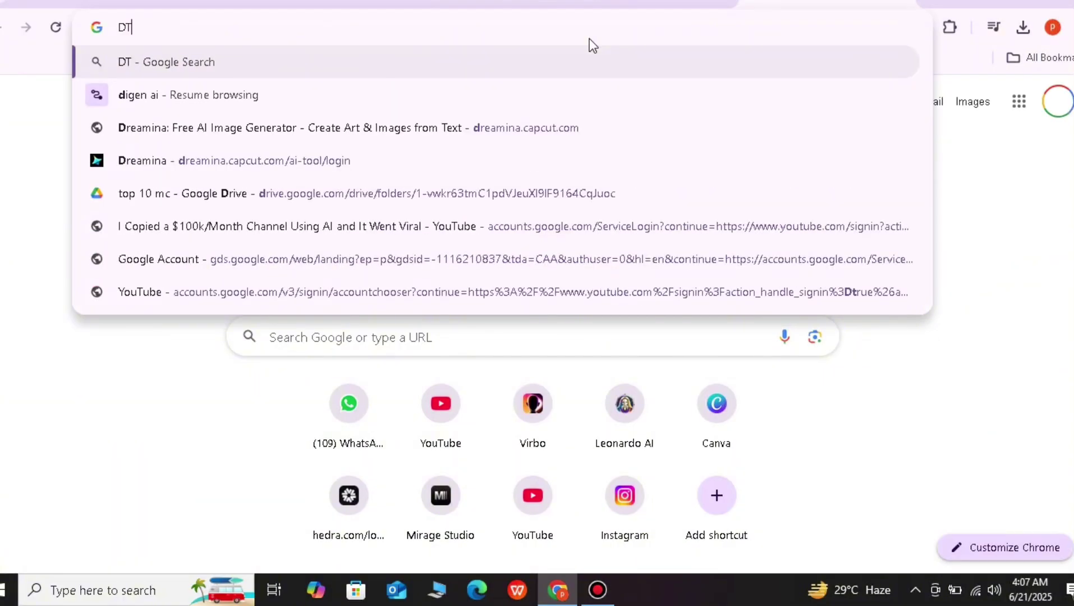
{"action": "key", "text": "BackSpace"}
{"action": "type", "text": "REAMINA"}
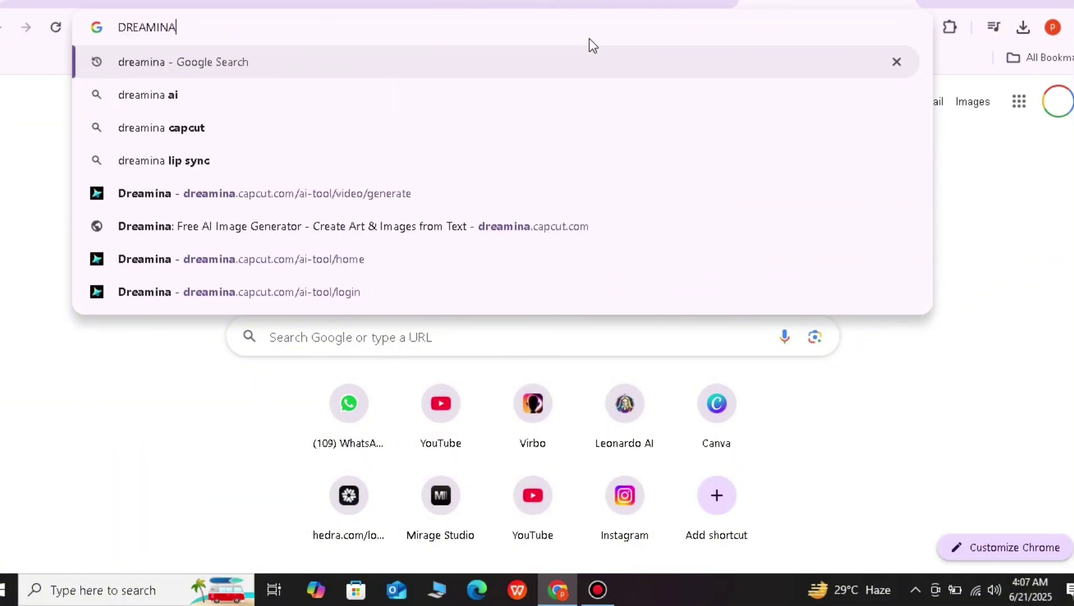
{"action": "left_click", "coordinate": [168, 63]}
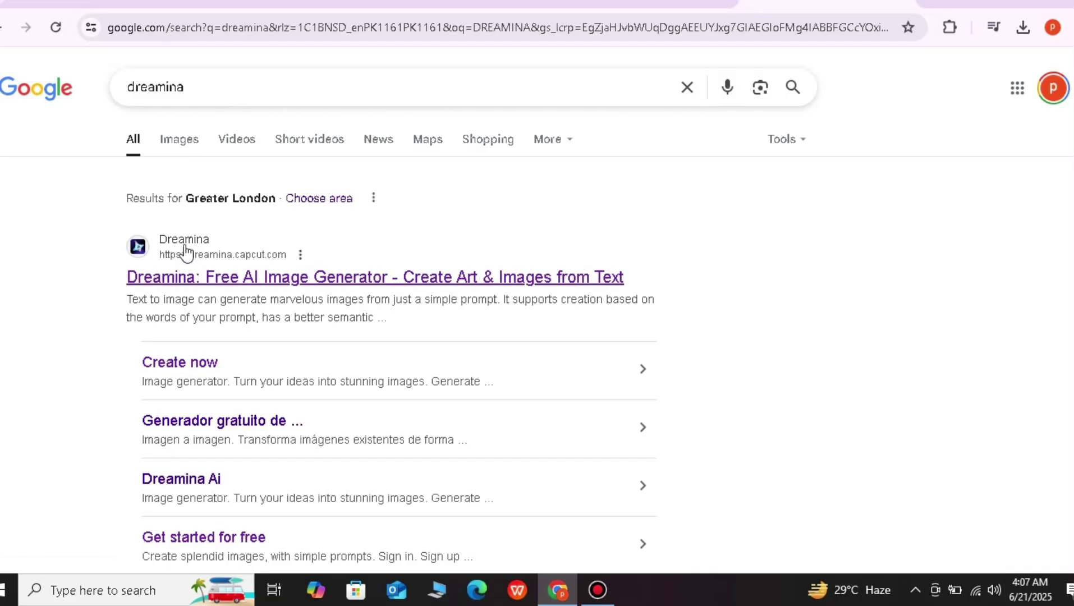
{"action": "left_click", "coordinate": [223, 275]}
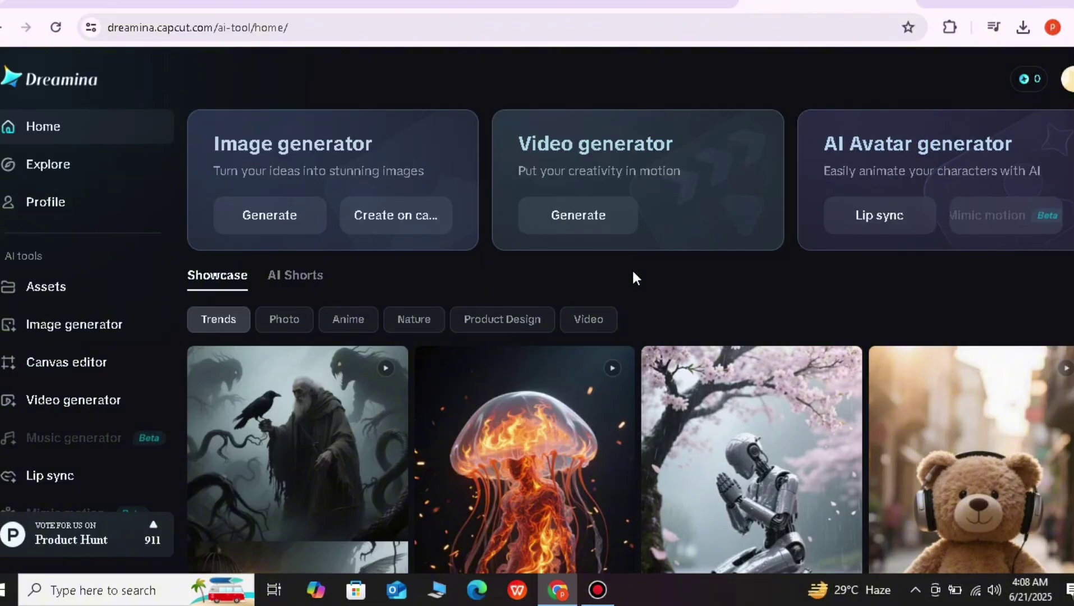
{"action": "scroll", "coordinate": [632, 279], "scroll_direction": "down", "scroll_amount": 4}
{"action": "scroll", "coordinate": [633, 278], "scroll_direction": "up", "scroll_amount": 4}
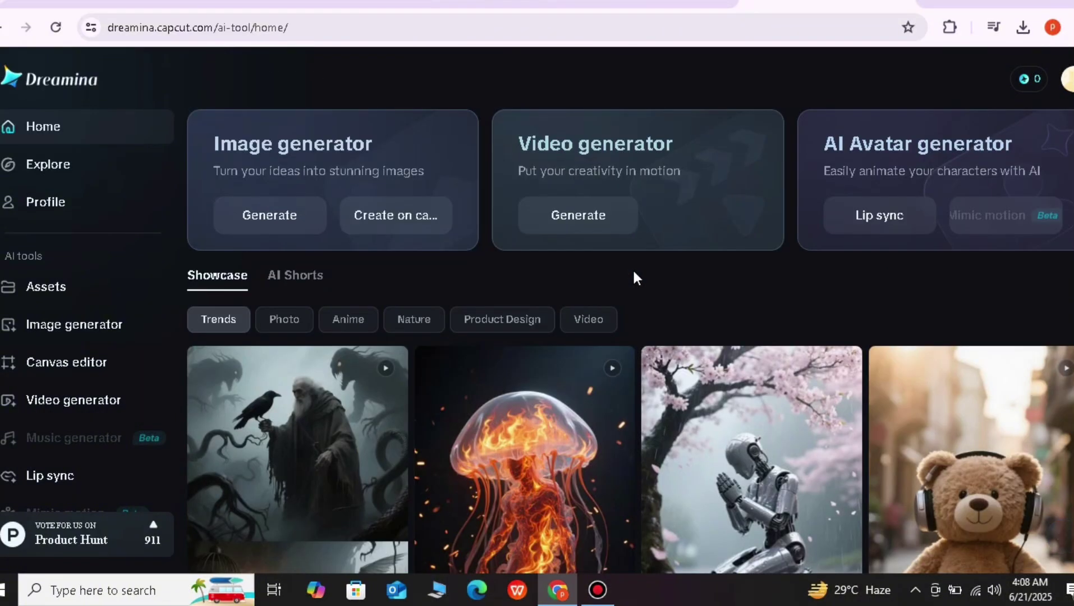